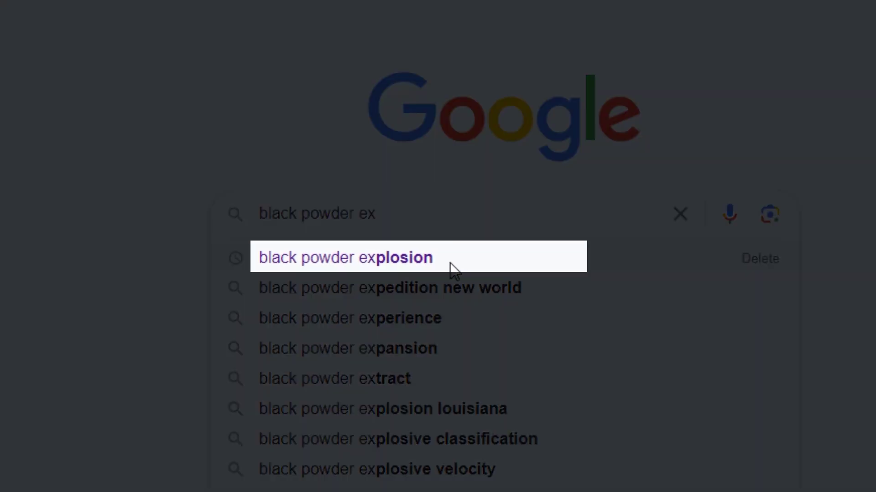
Step: Search Google Images for "black powder explosion" and pick the Colourbox powder burst picture
click(451, 264)
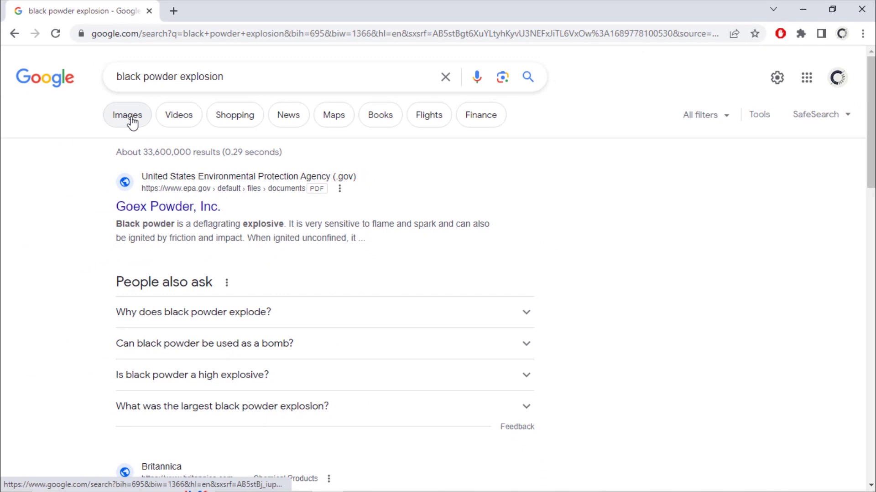
click(130, 118)
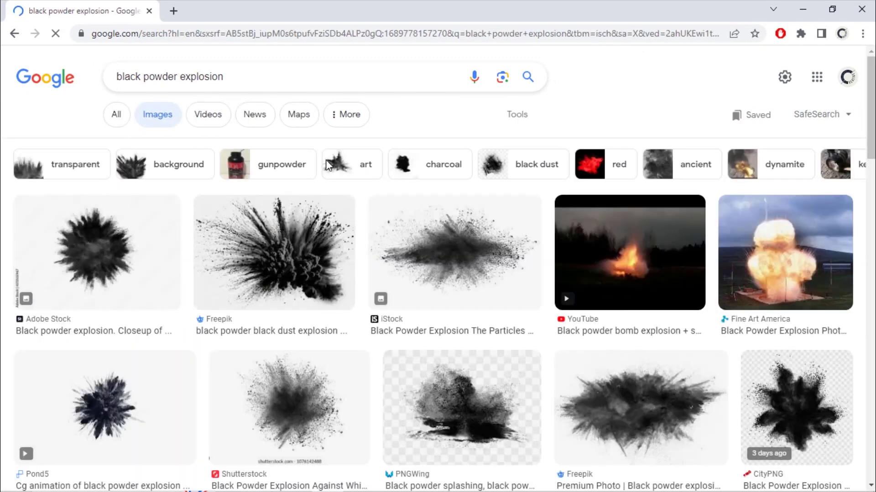
scroll(392, 200, down, 5)
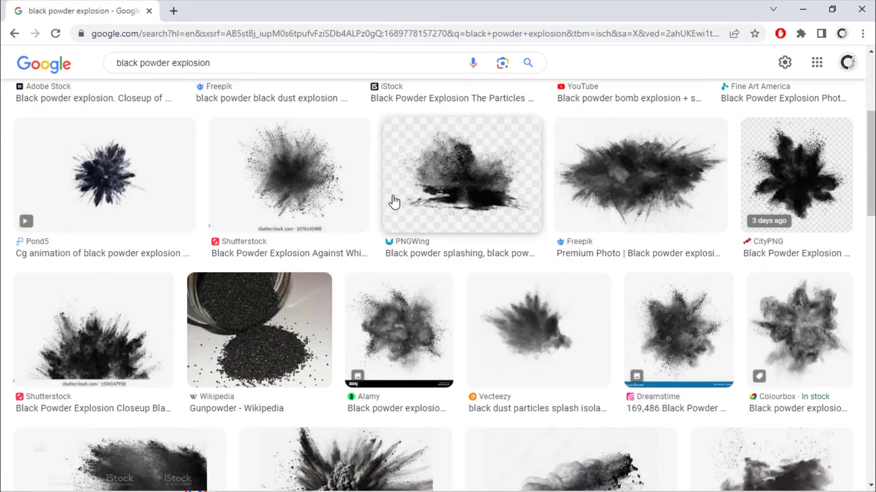
scroll(394, 201, down, 1)
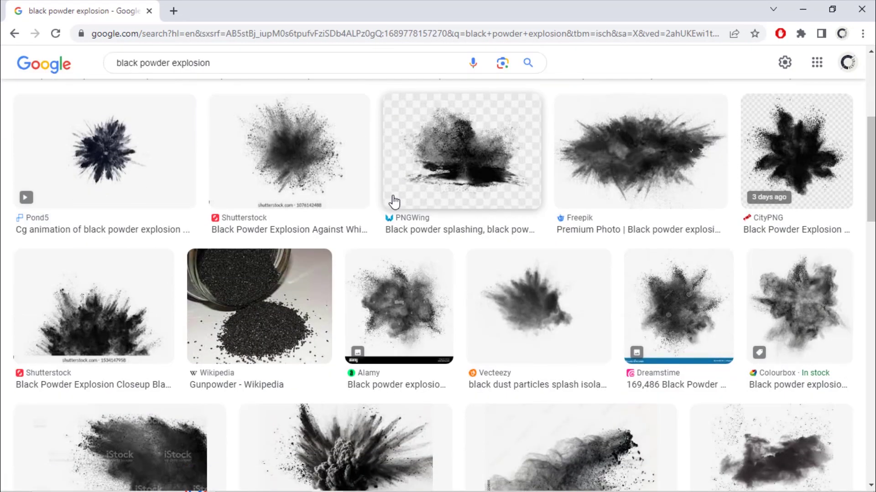
click(825, 321)
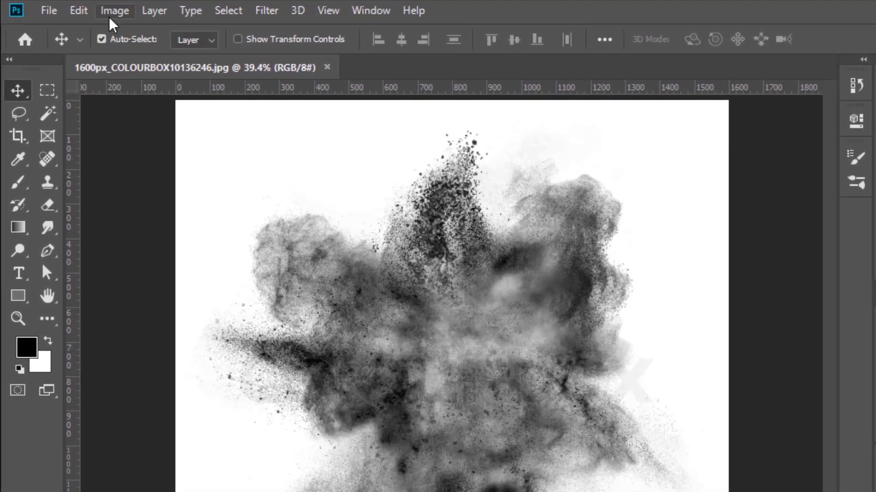
Step: In Photoshop, define the powder explosion image as a brush preset named "black powder" and activate the Brush tool
click(79, 11)
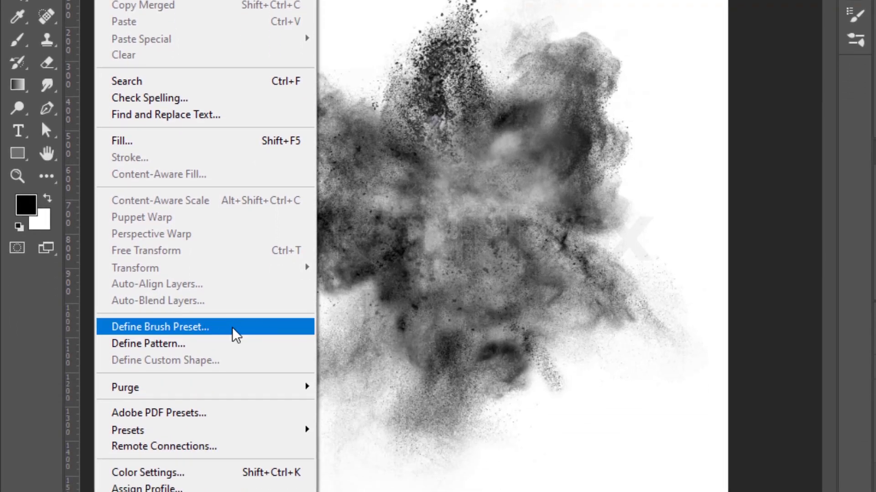
click(235, 334)
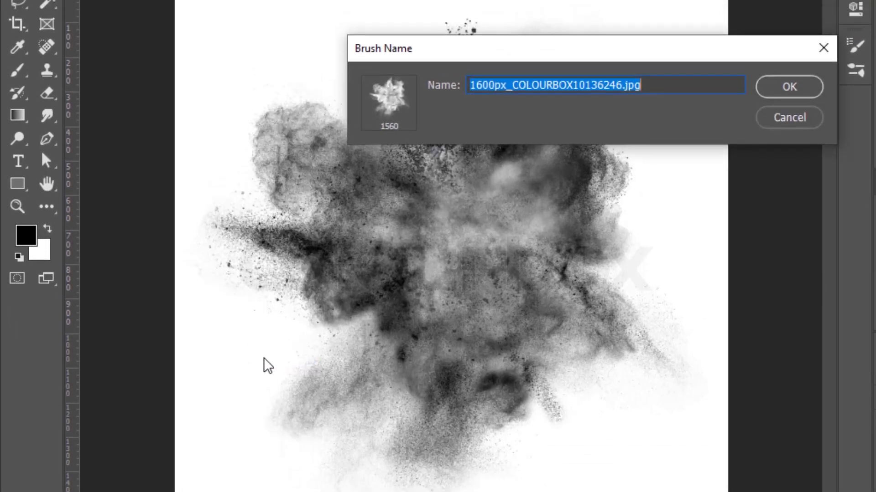
text(black powder)
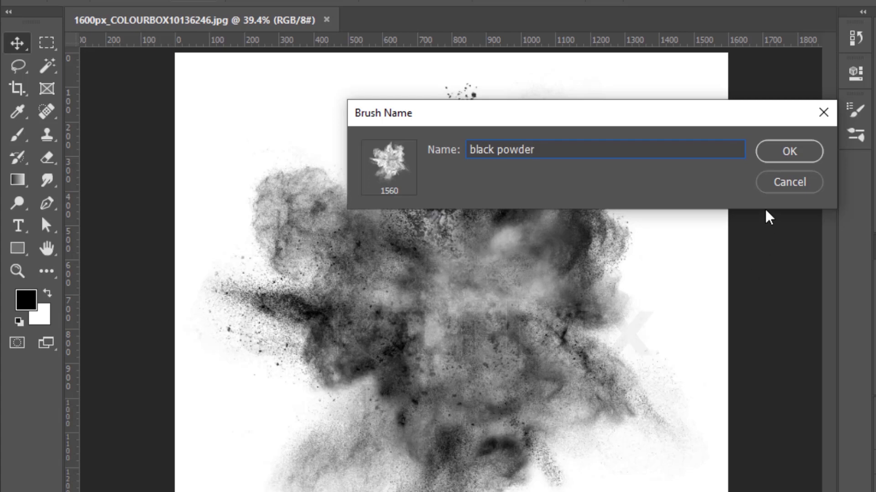
click(784, 151)
key(b)
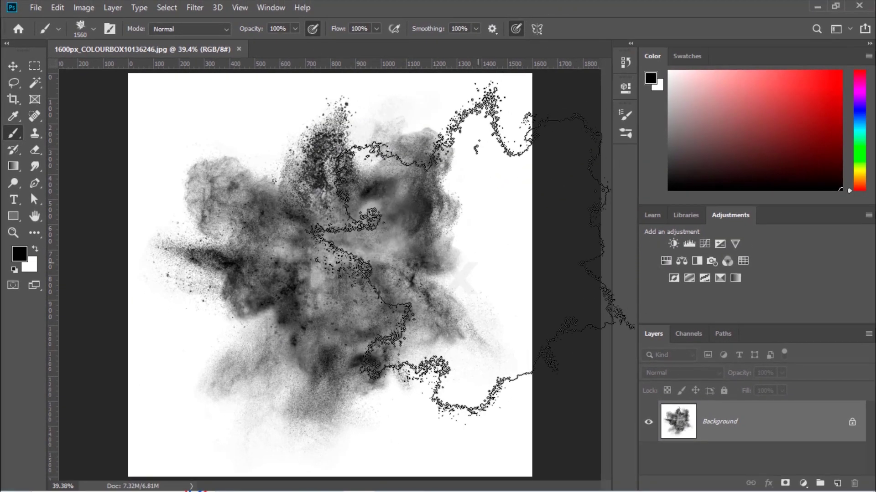
click(233, 244)
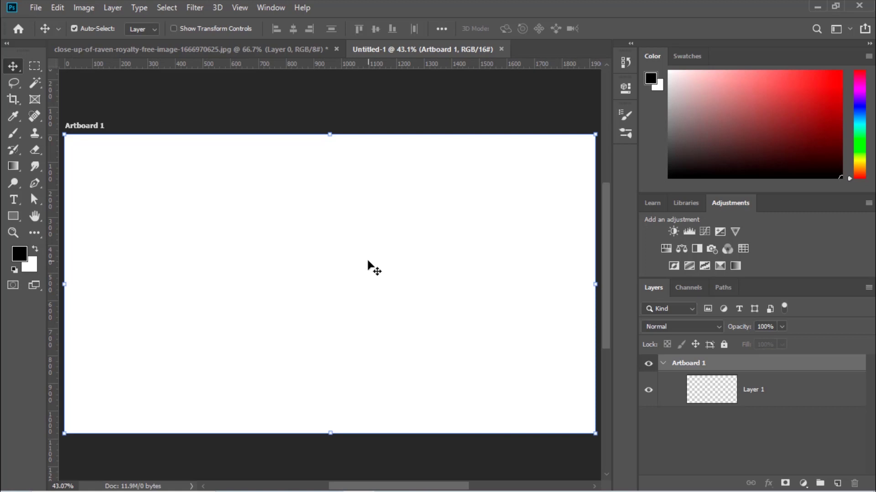
Step: Copy the raven photo into Artboard 1 of the Untitled-1 document and place it near the artboard's upper-left corner
click(208, 50)
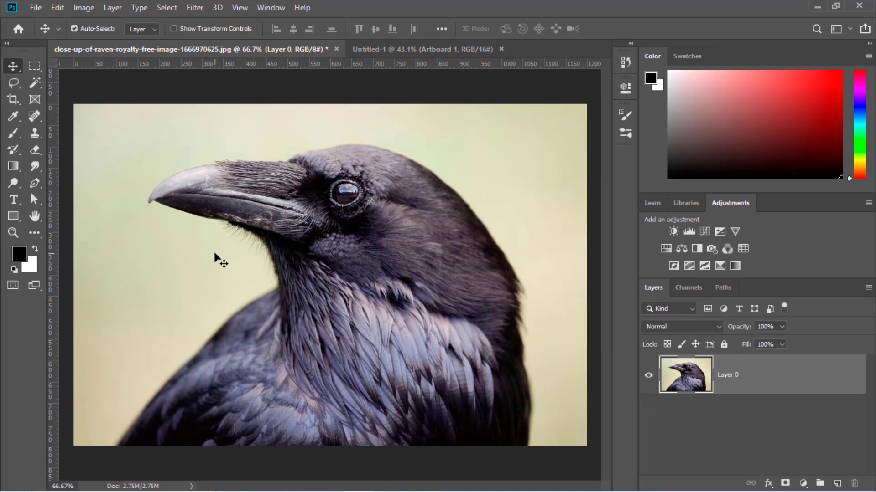
drag(215, 254, 333, 256)
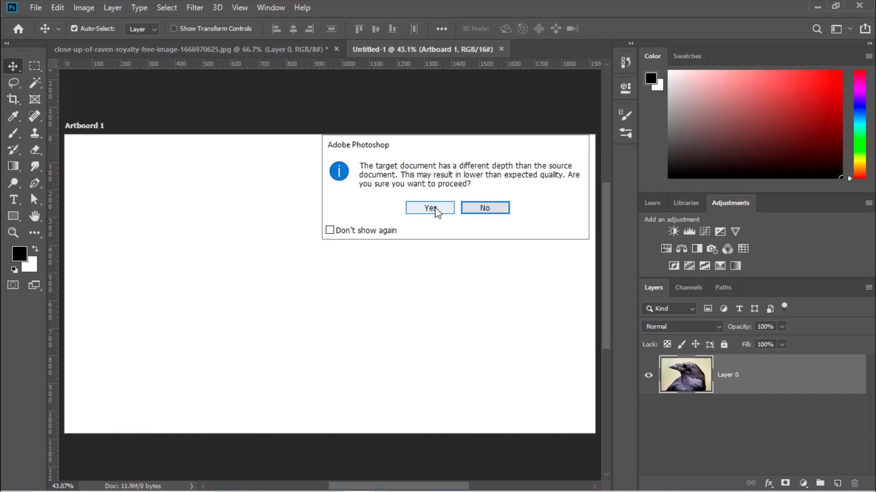
click(432, 209)
drag(353, 218, 284, 214)
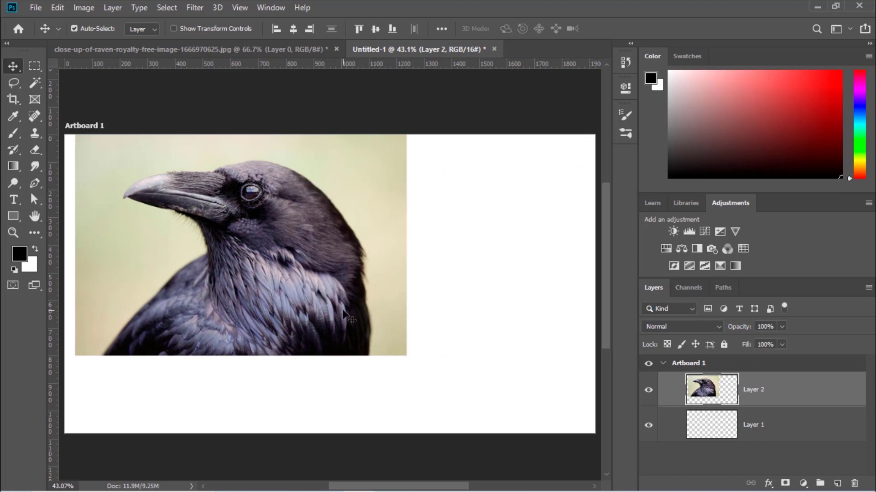
Step: Scale the raven layer to about 135.7% so it fills the artboard's height, and centre it horizontally
click(56, 7)
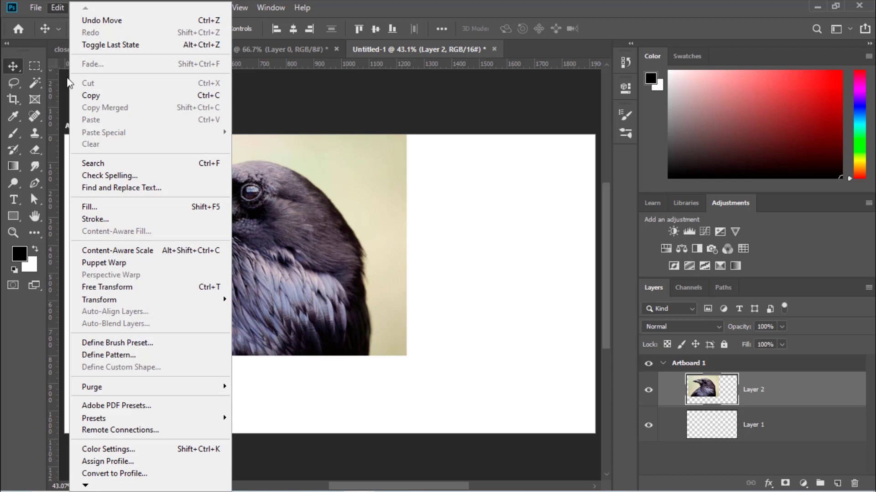
click(135, 287)
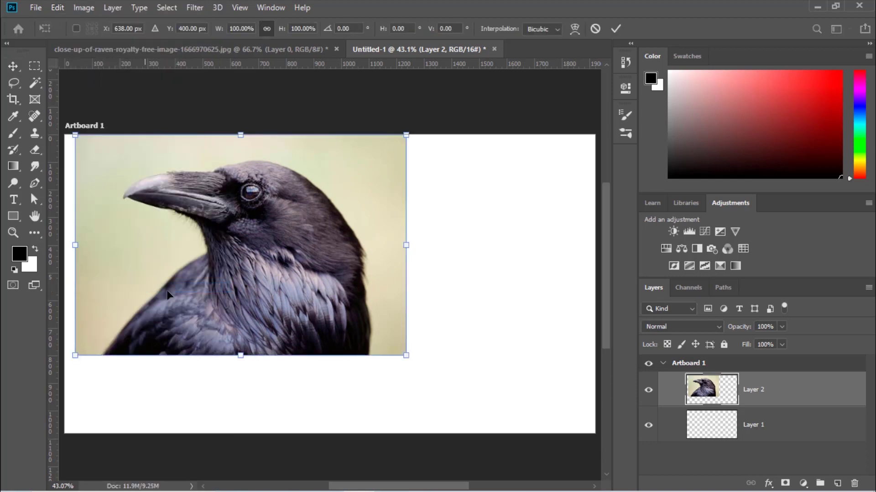
drag(406, 355, 524, 435)
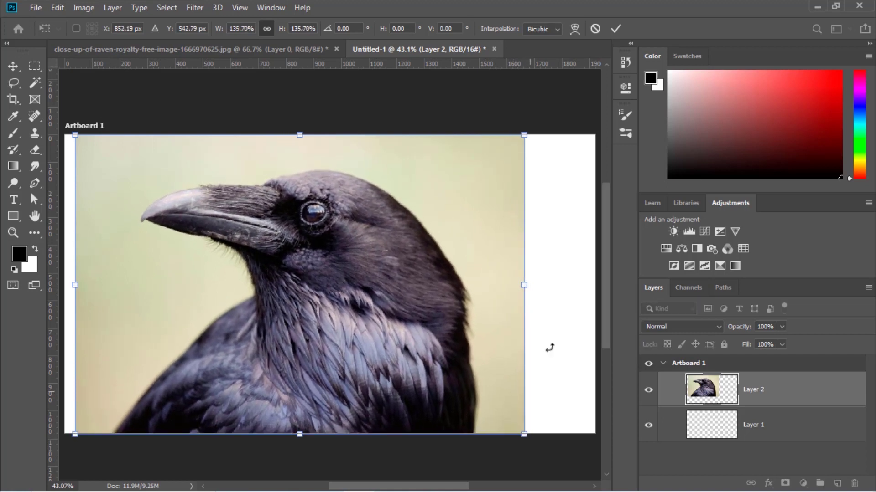
click(616, 28)
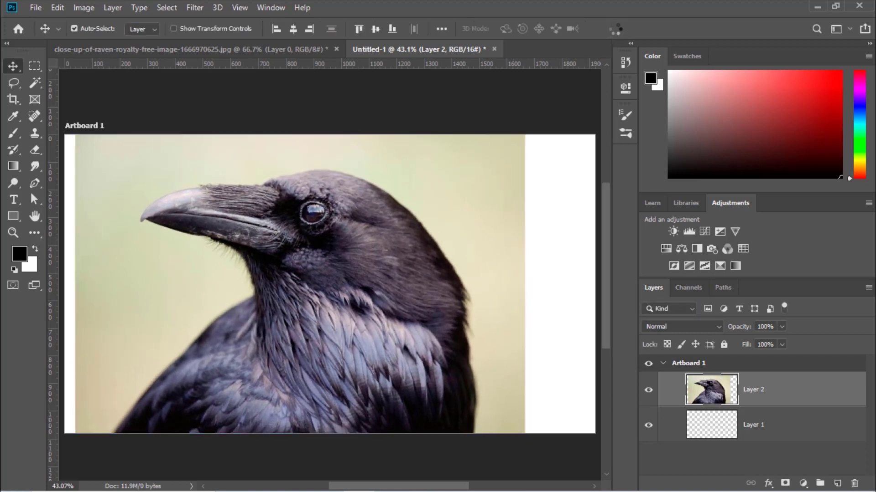
click(293, 29)
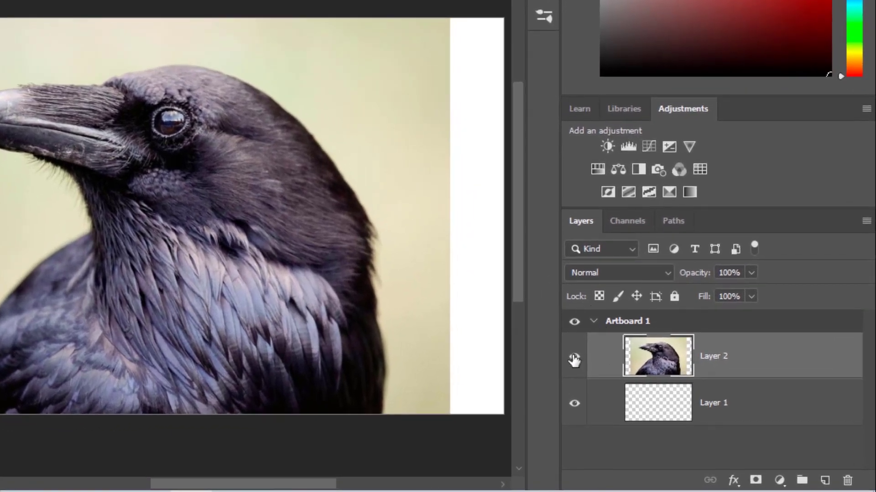
Step: Hide the raven layer and fill Layer 1 with white
click(574, 362)
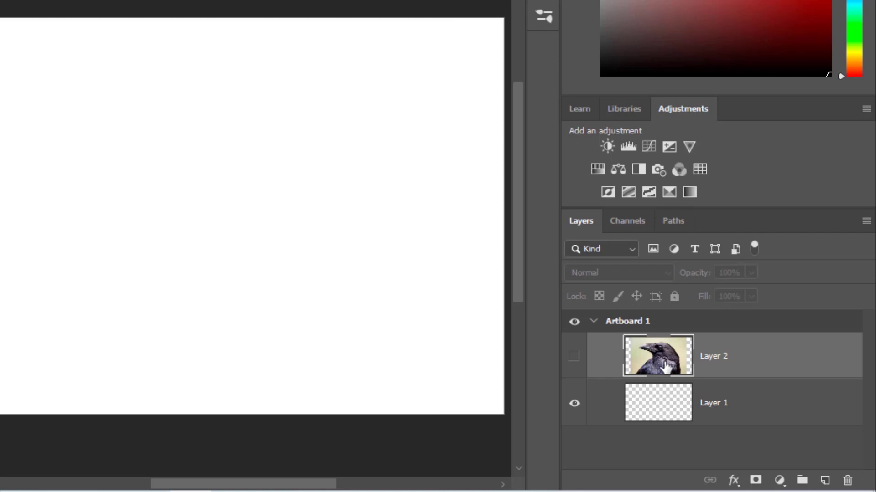
click(664, 413)
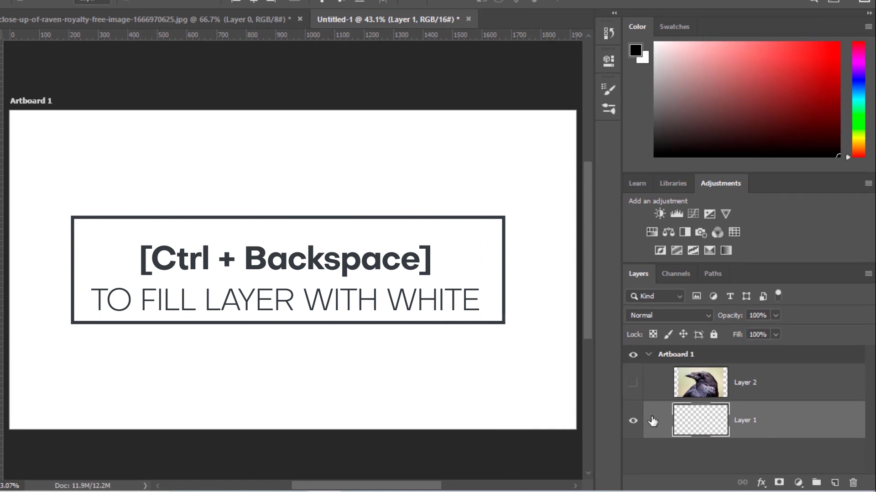
key(ctrl+BackSpace)
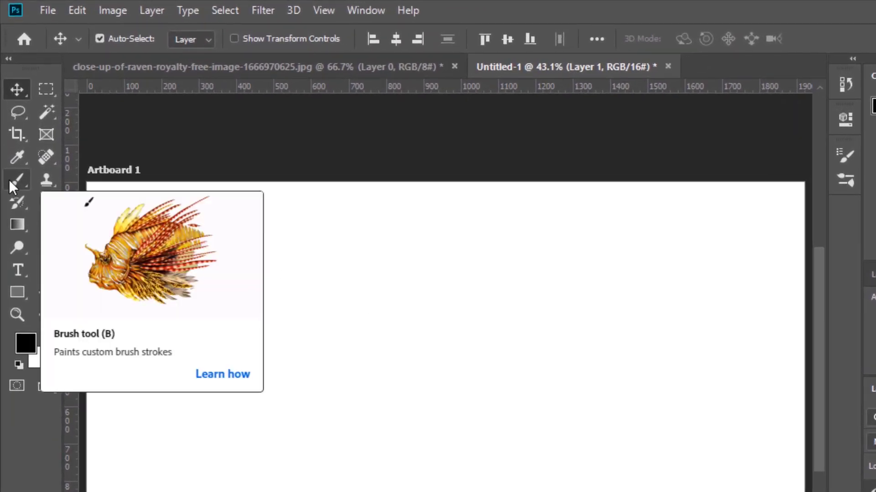
Step: Set the Brush tool to Multiply mode with a flow of 75%
click(15, 181)
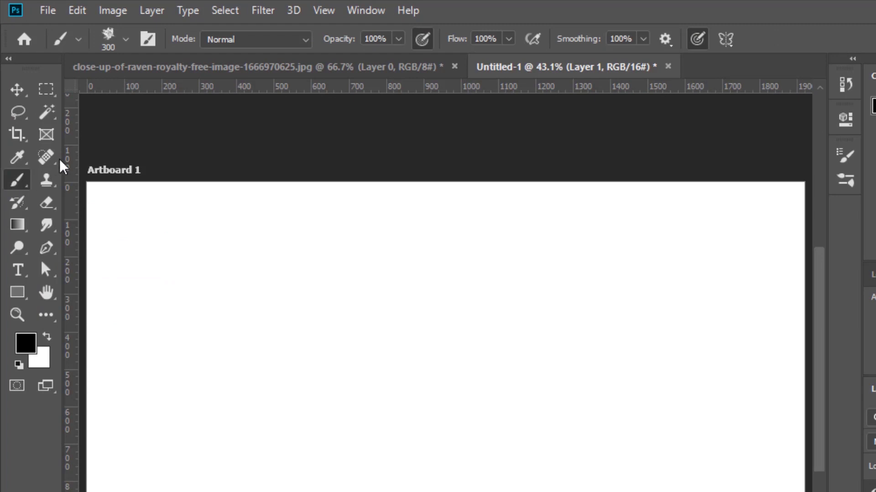
click(296, 39)
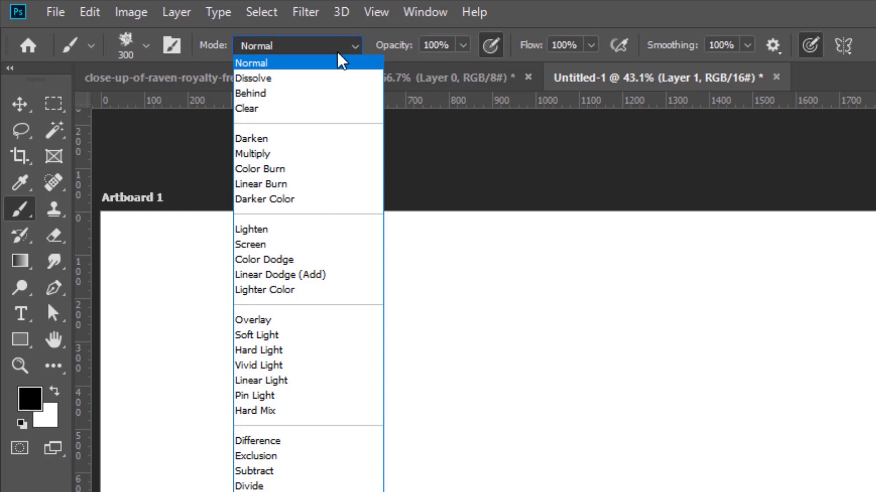
click(279, 157)
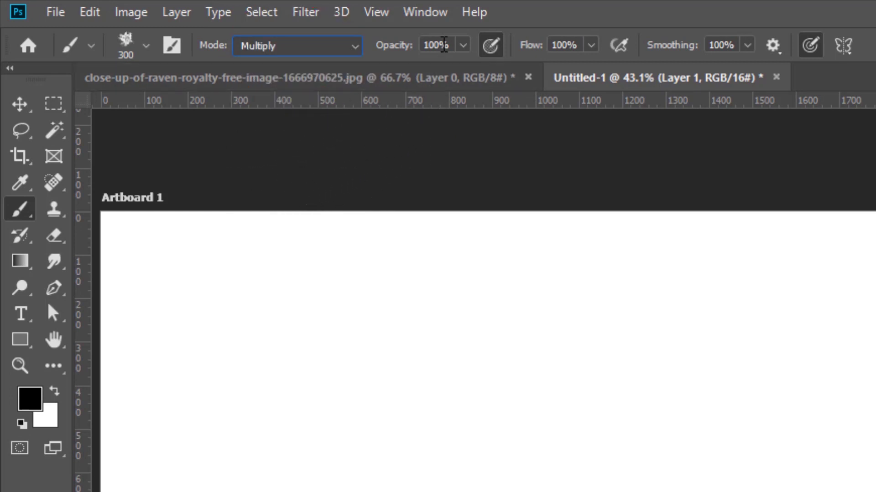
click(542, 41)
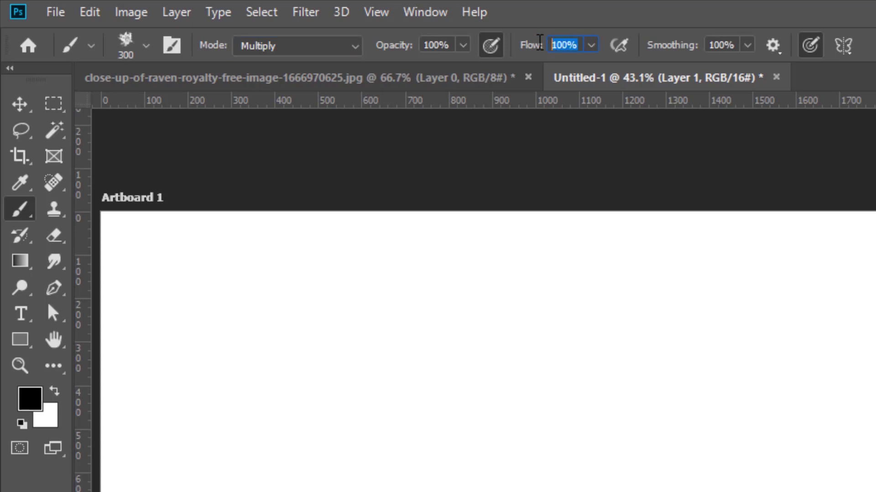
text(75)
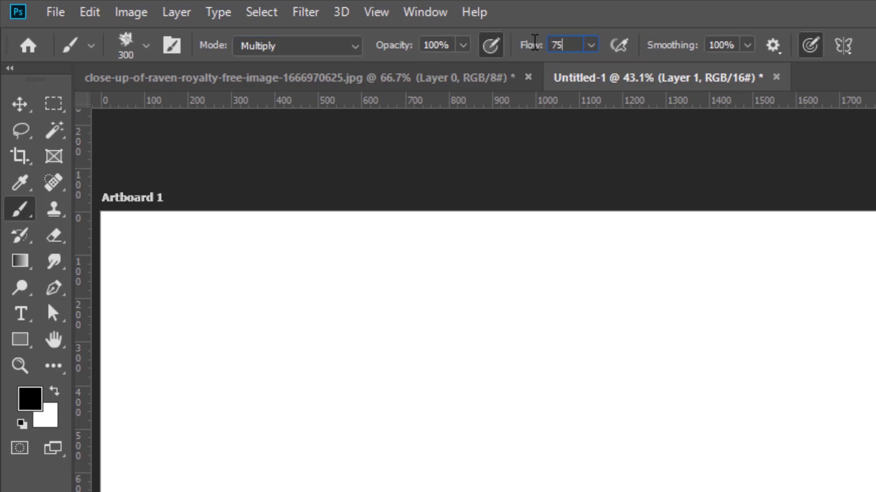
key(Tab)
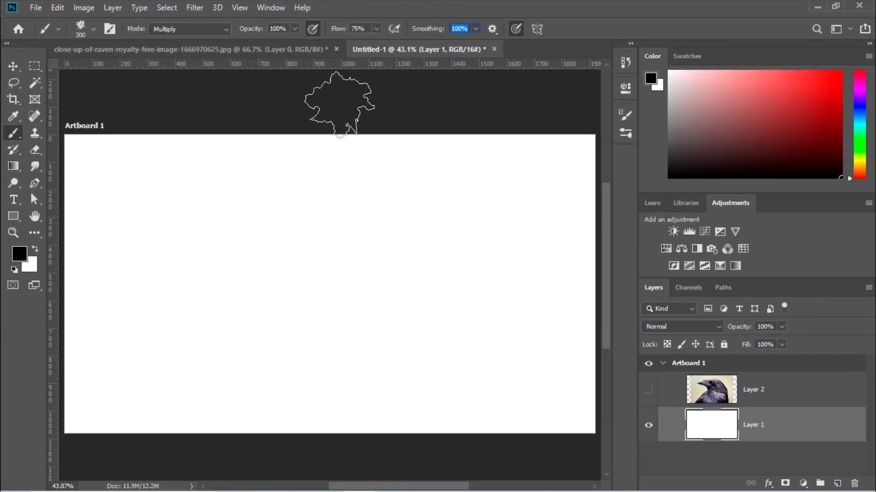
Step: Increase the brush tip spacing to about 308% with Shape Dynamics and Transfer turned off
click(629, 115)
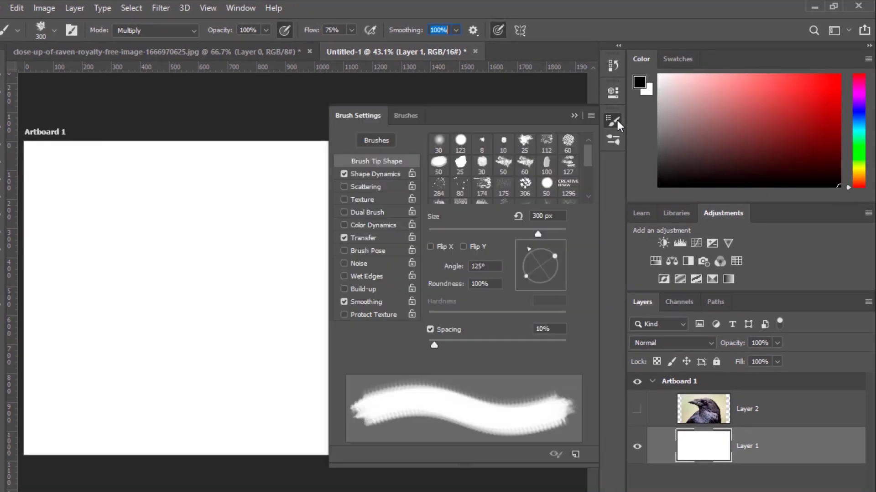
drag(472, 343, 538, 342)
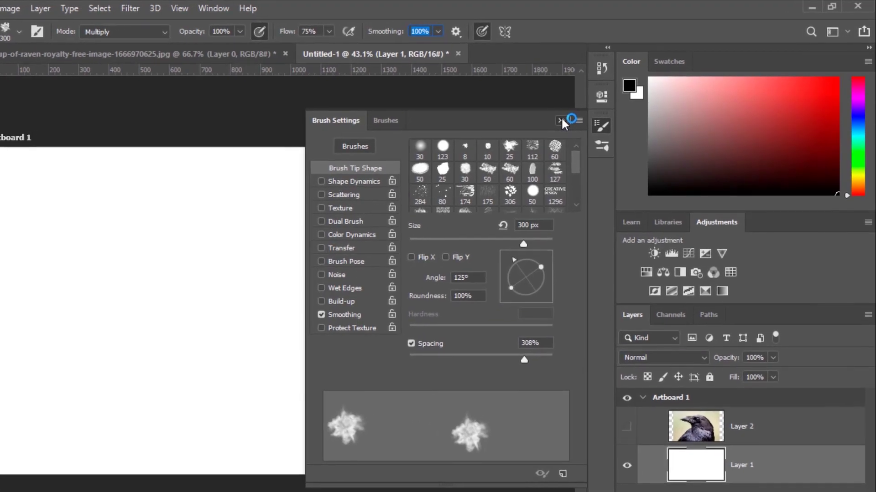
click(560, 120)
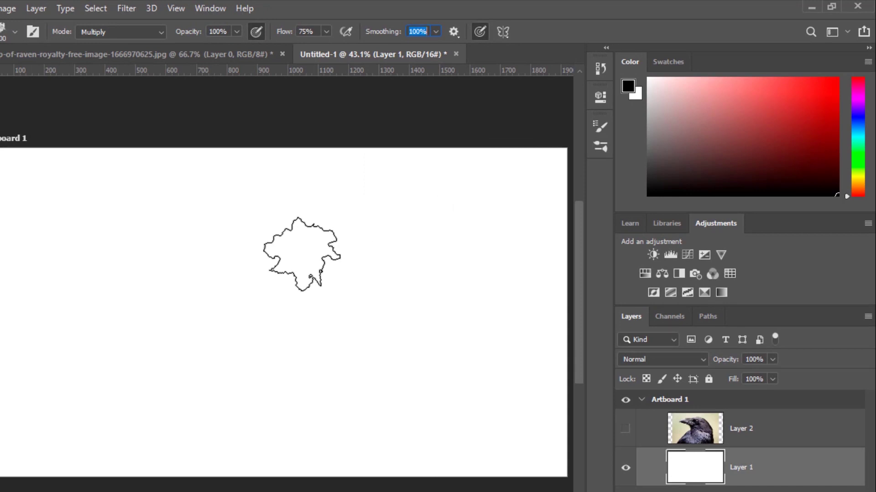
Step: Stamp a small black powder burst near Layer 1's upper centre, and cover the layer's upper part with 900 px dark grey bursts
click(302, 254)
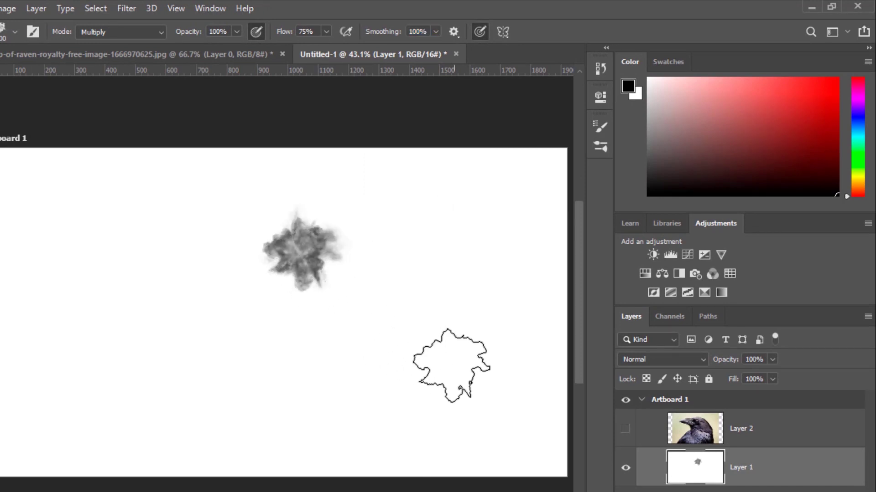
key(bracketright)
key(bracketright)
key(bracketright)
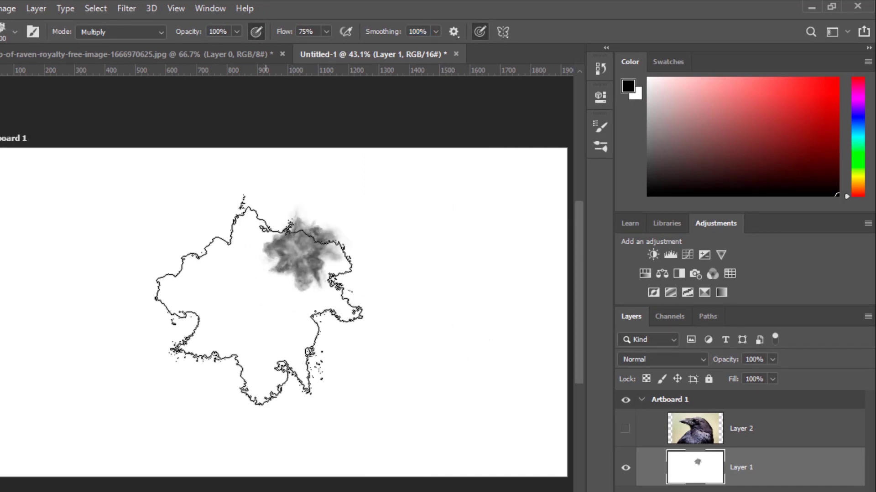
drag(646, 148, 645, 156)
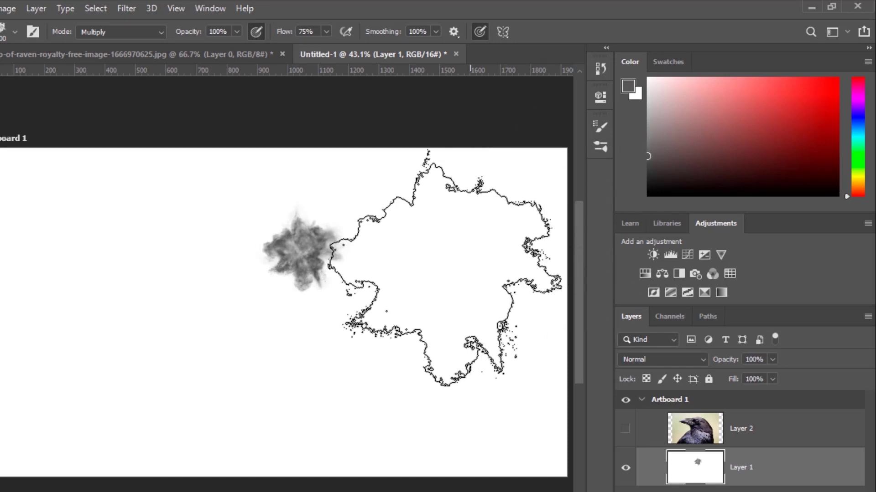
click(233, 322)
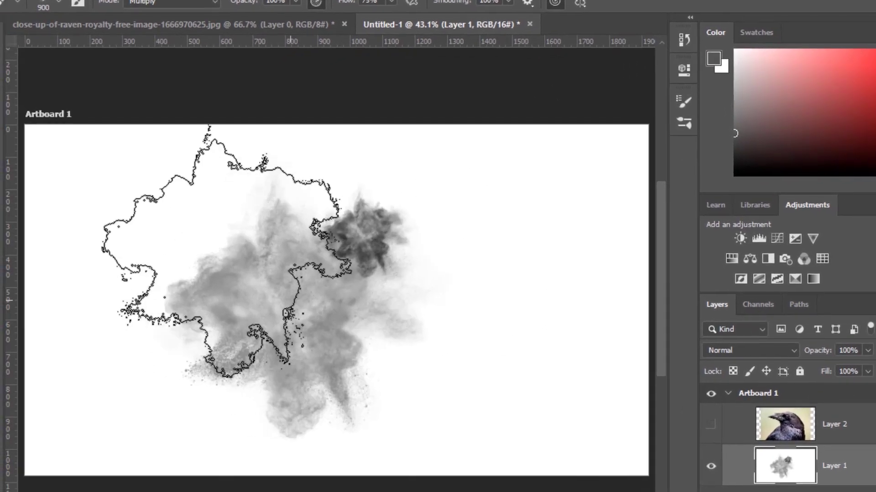
click(222, 205)
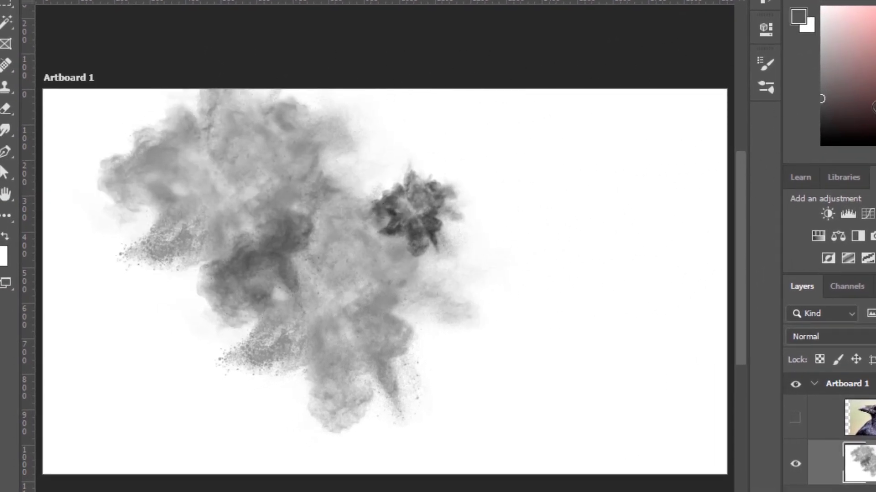
click(824, 100)
click(459, 219)
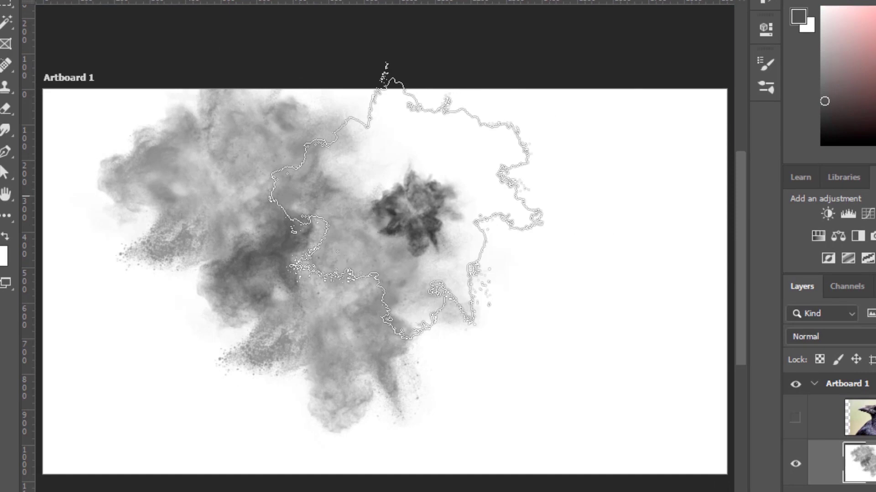
click(571, 226)
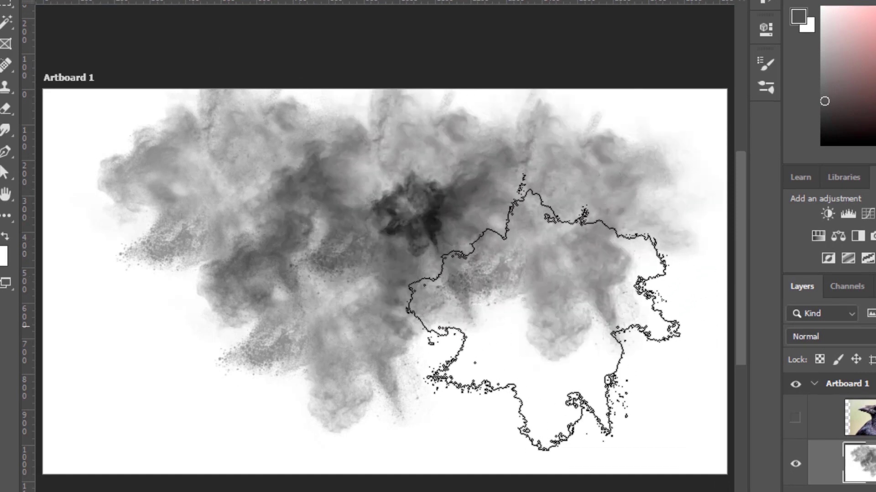
Step: Rotate the brush tip and stamp more dark grey powder bursts over the lower and middle areas until the artboard is mostly covered
right_click(568, 301)
drag(588, 307, 608, 304)
click(458, 321)
click(454, 323)
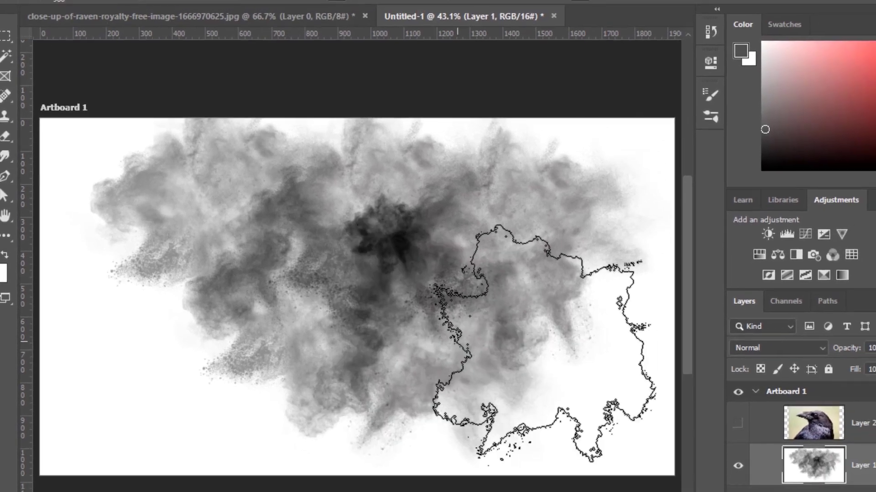
click(248, 358)
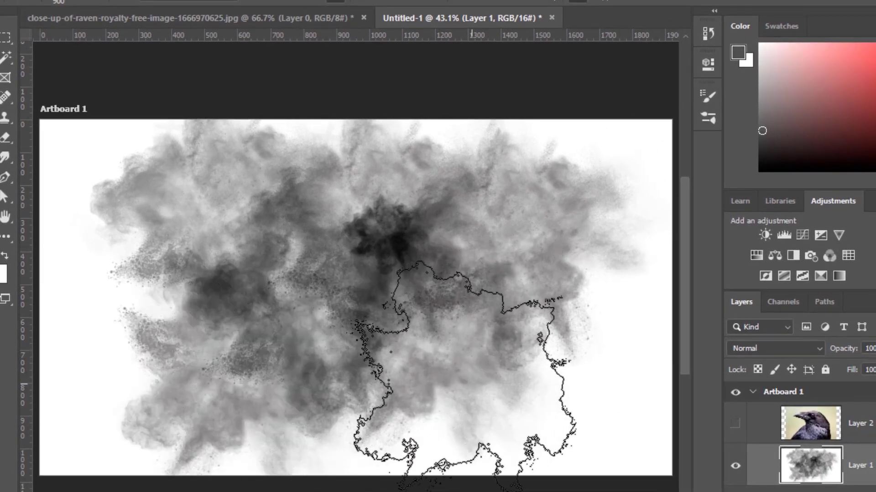
click(488, 368)
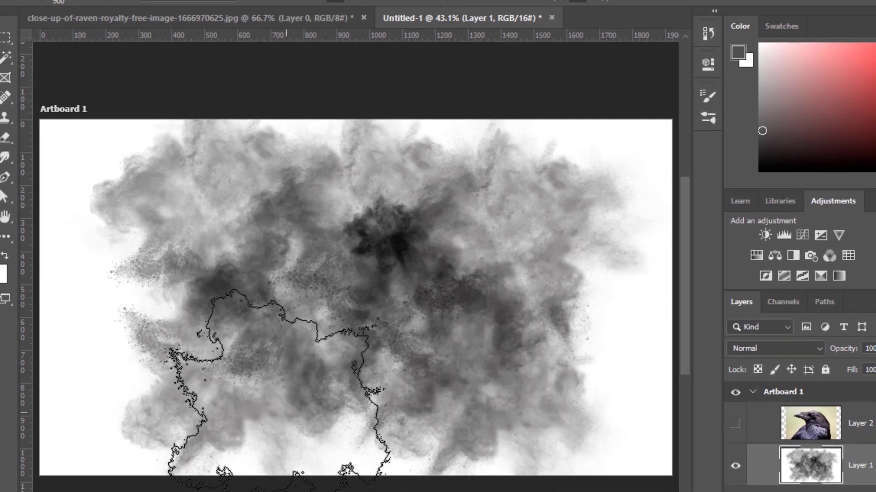
click(319, 384)
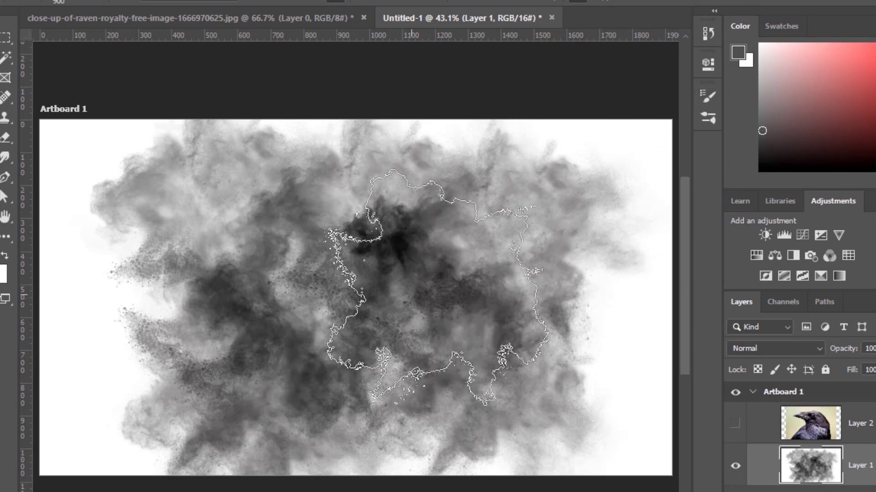
click(519, 313)
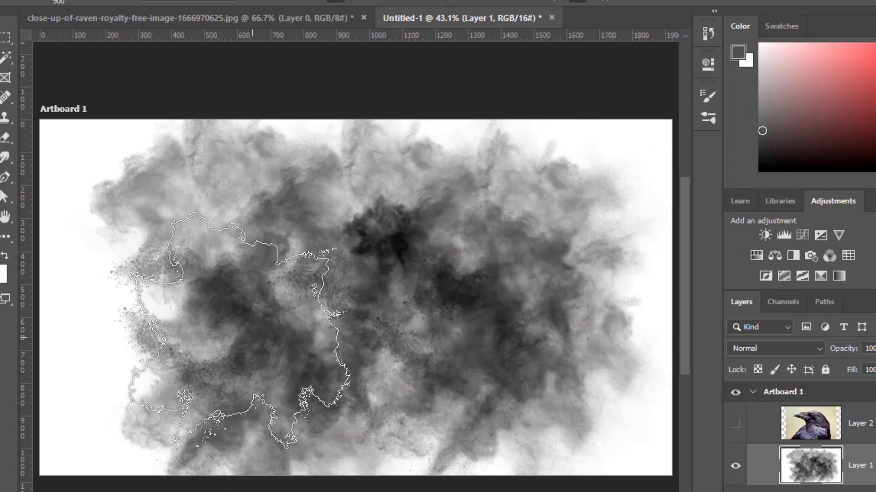
click(202, 328)
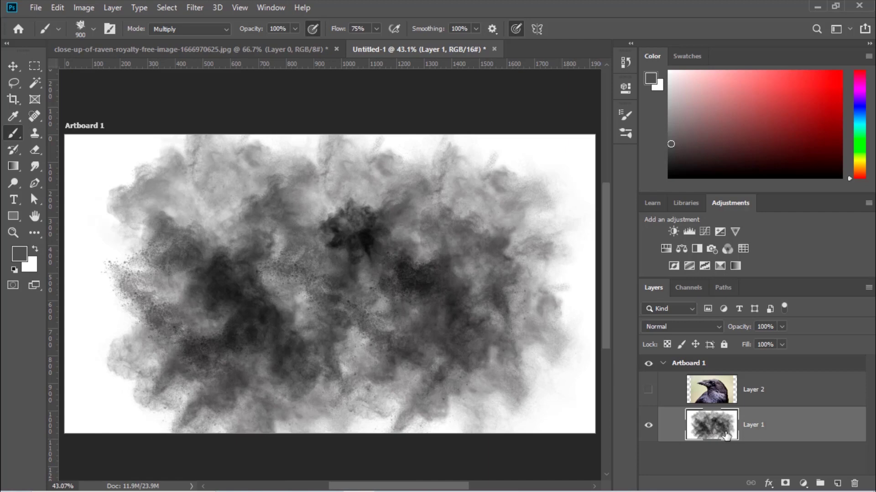
Step: Apply a Motion Blur to the powder on Layer 1 with an angle of -45° and a distance of 170 pixels
ctrl+click(723, 436)
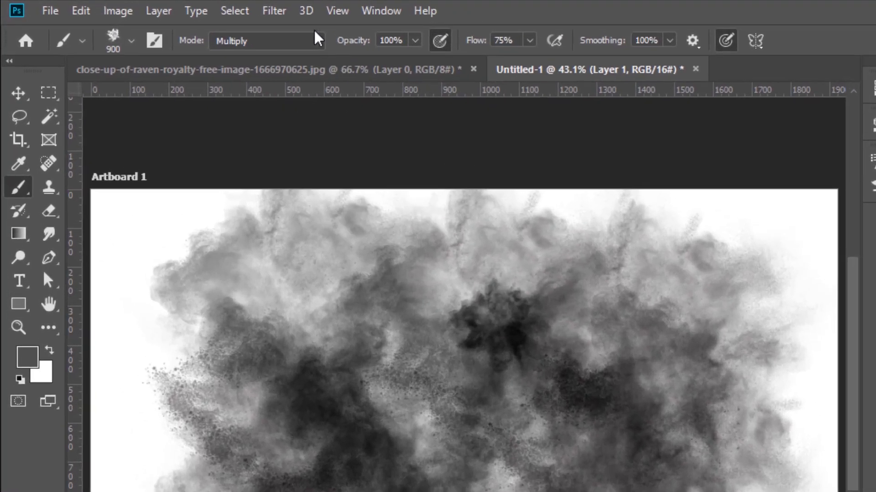
click(279, 9)
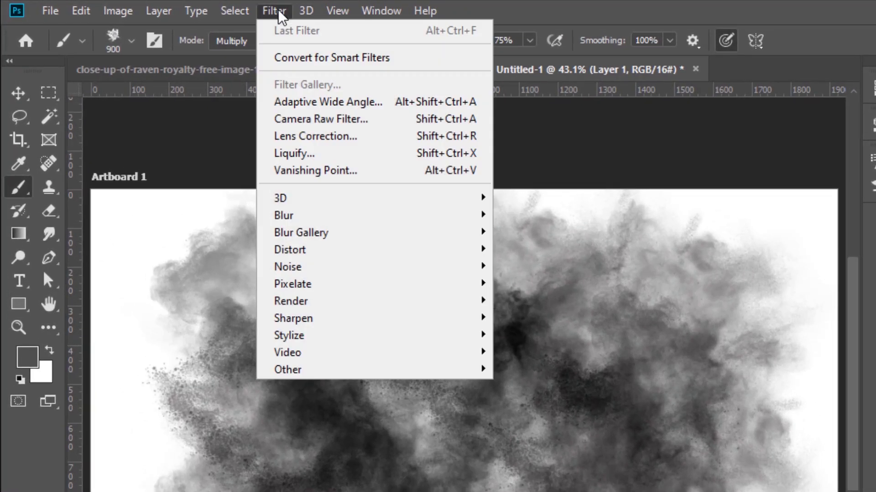
mouse_move(385, 225)
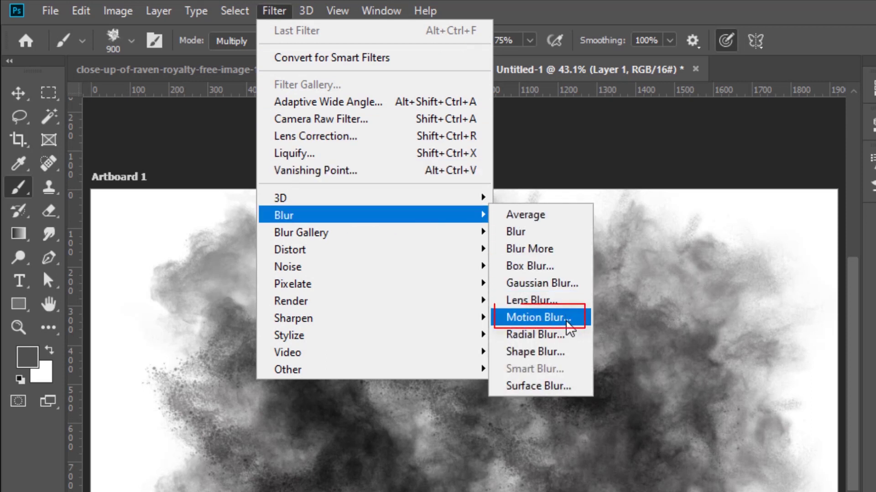
click(567, 322)
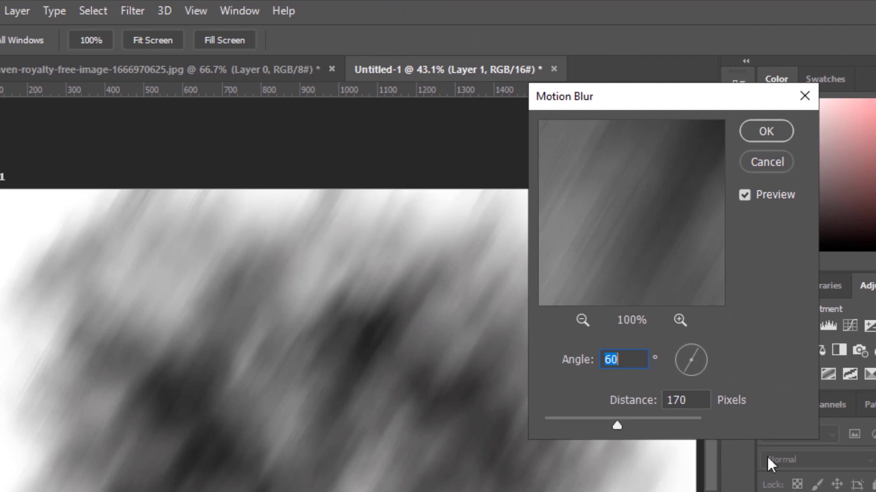
text(-45)
key(Tab)
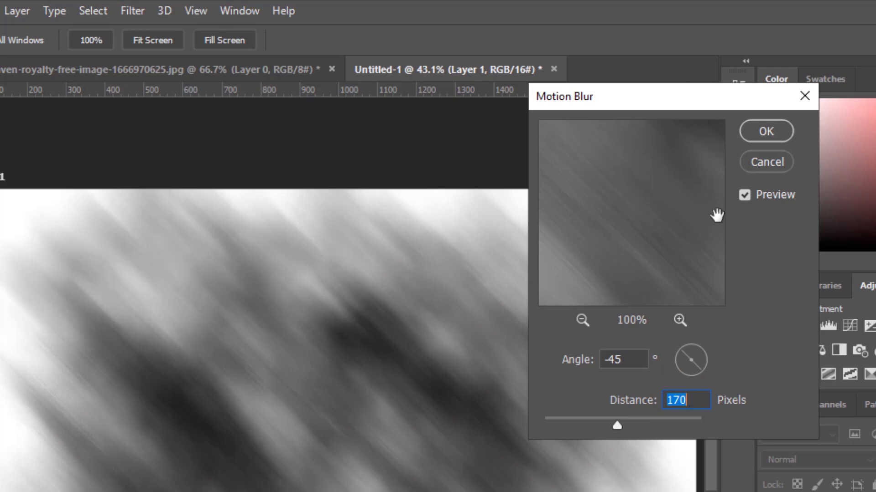
click(764, 132)
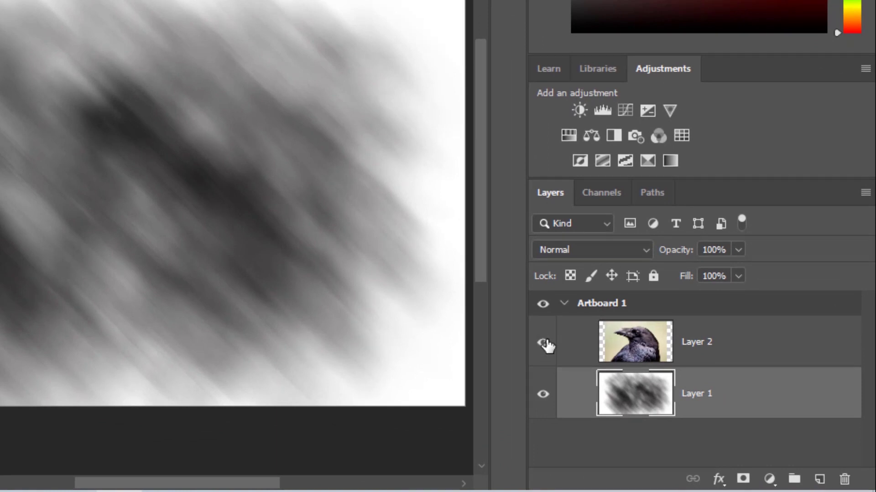
Step: Make the raven layer visible and active, and load the Red channel as a selection
click(543, 343)
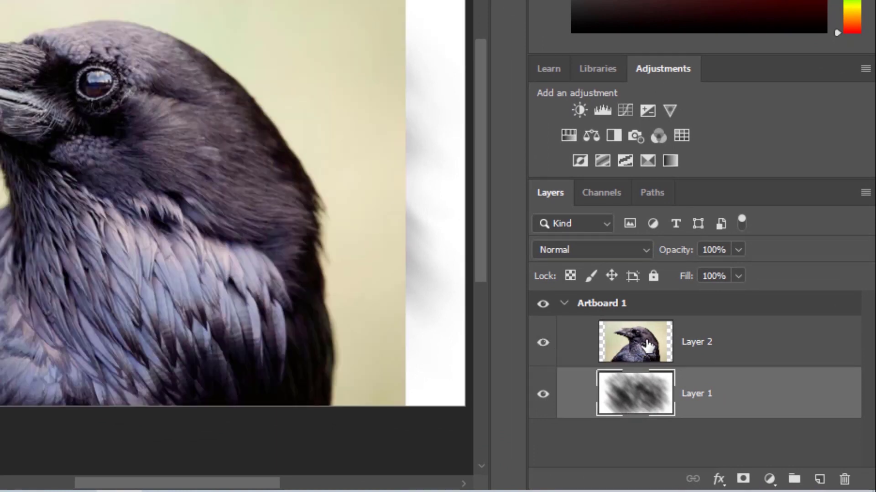
click(743, 343)
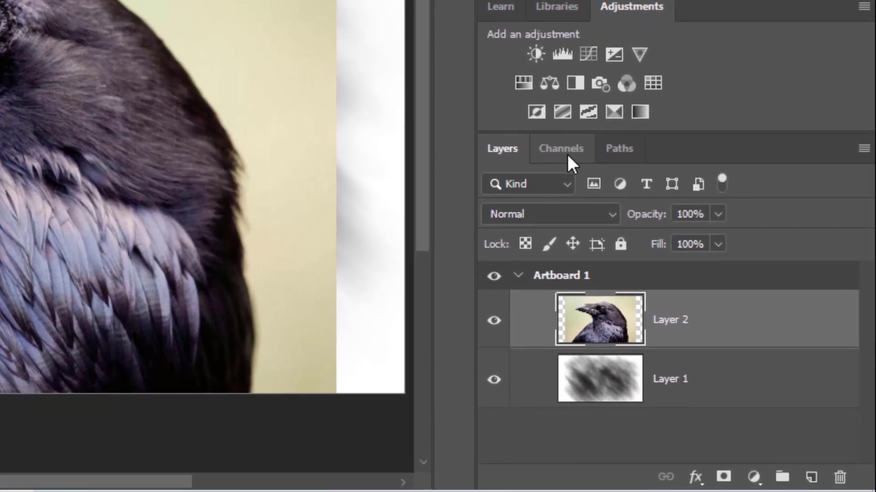
click(568, 155)
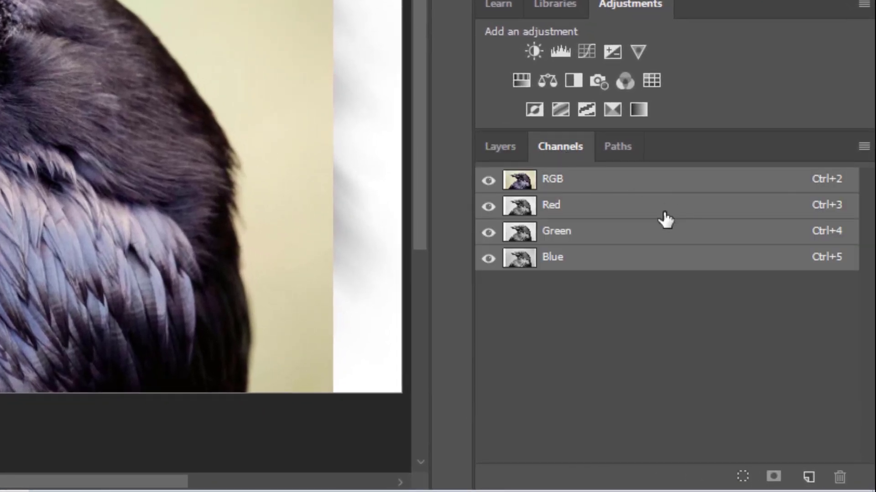
click(528, 215)
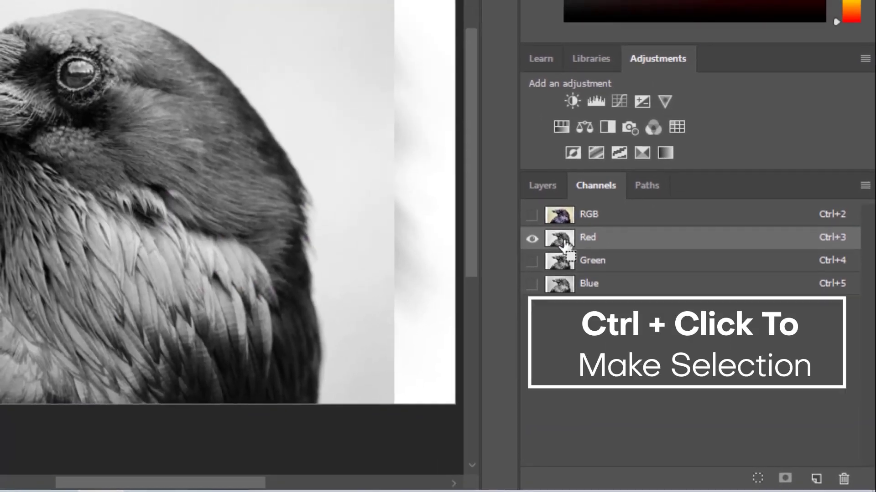
ctrl+click(530, 218)
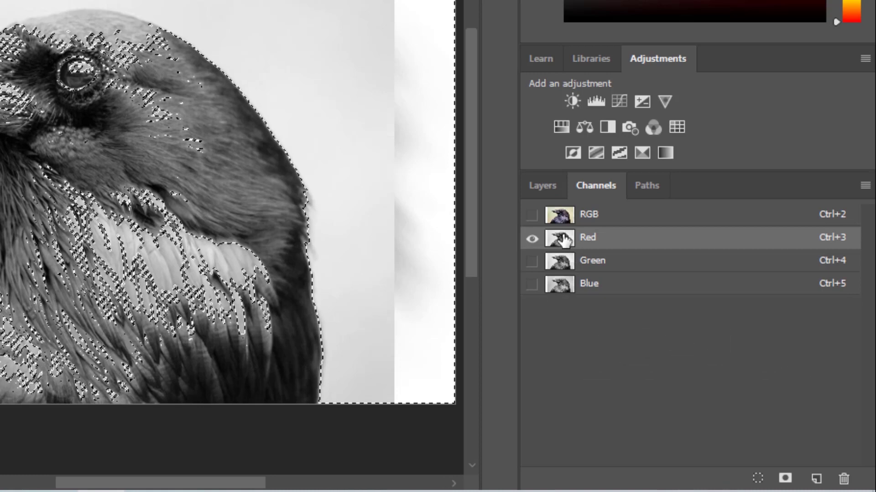
Step: Add a new empty layer above the raven layer and give it a layer mask made from the Red channel selection
click(542, 187)
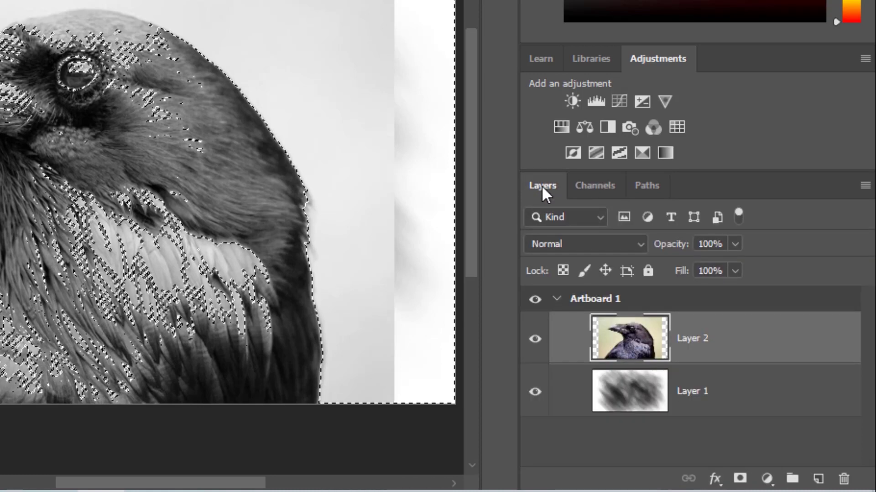
click(818, 480)
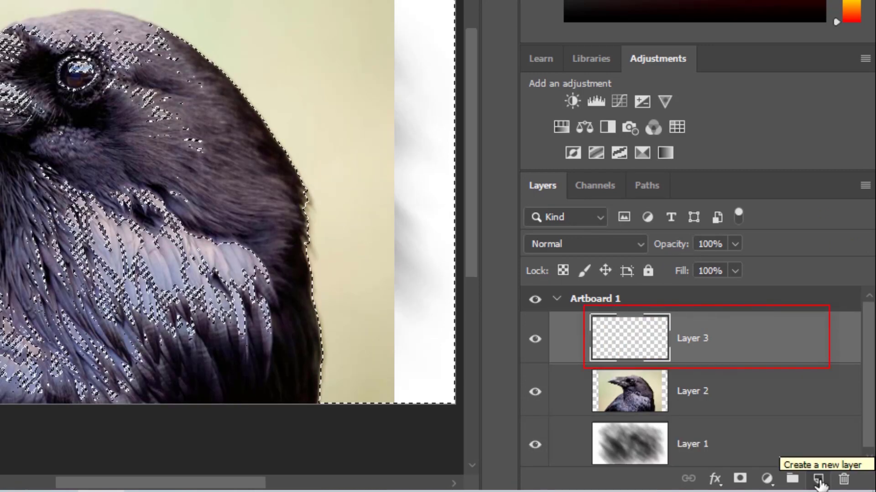
click(740, 480)
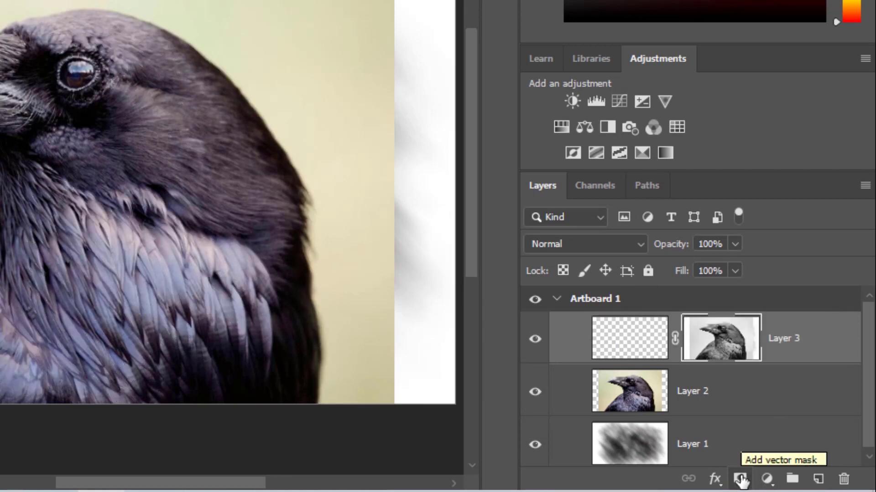
Step: Invert the layer mask of Layer 3
double_click(725, 341)
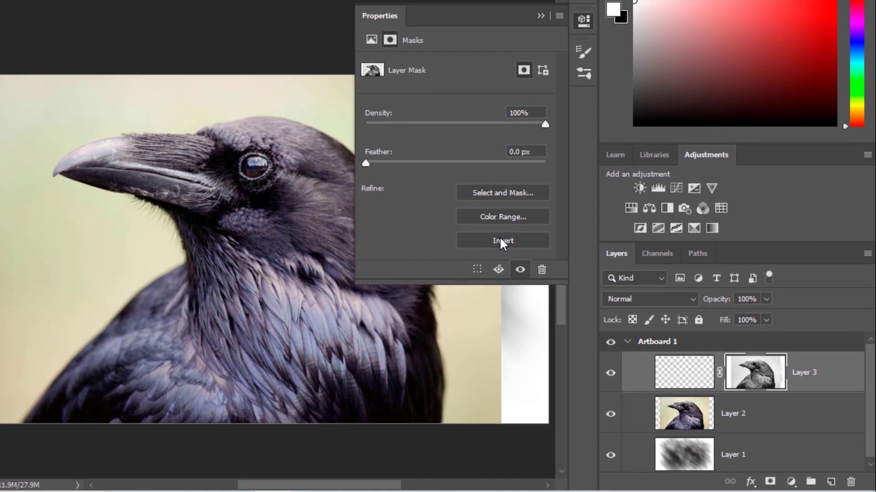
click(500, 243)
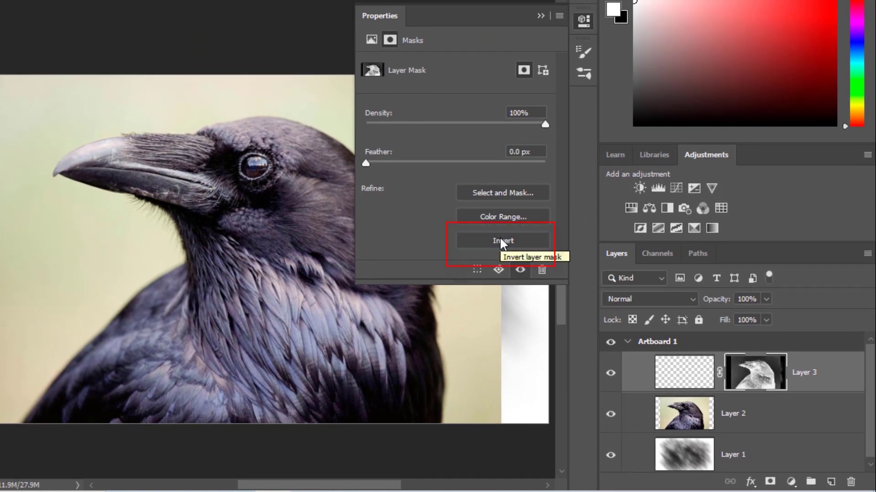
click(541, 15)
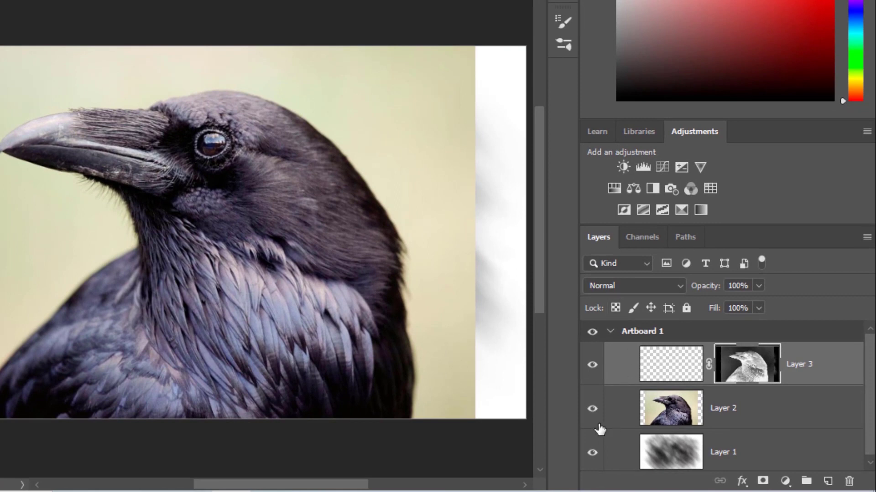
Step: Delete the raven photo layer, Layer 2
click(663, 418)
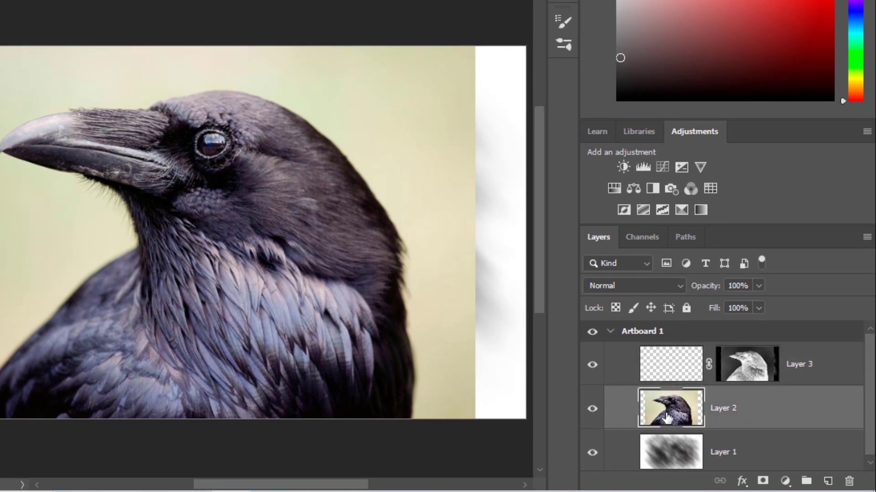
click(849, 481)
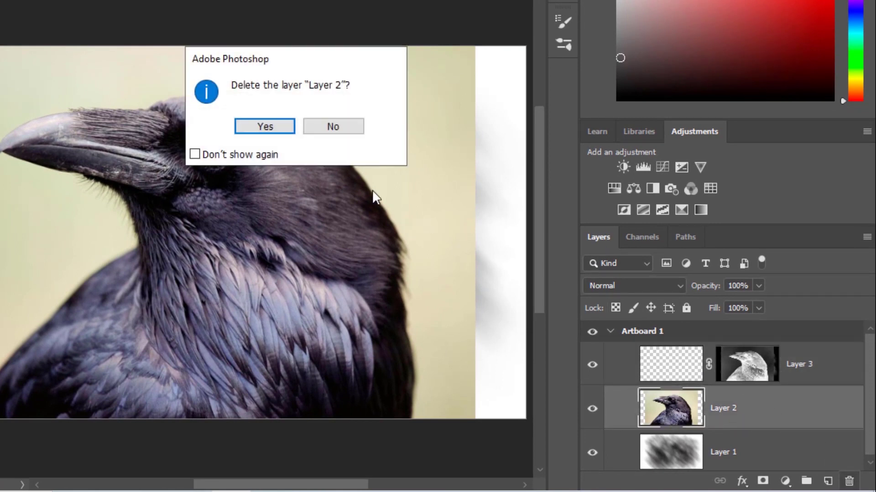
click(276, 130)
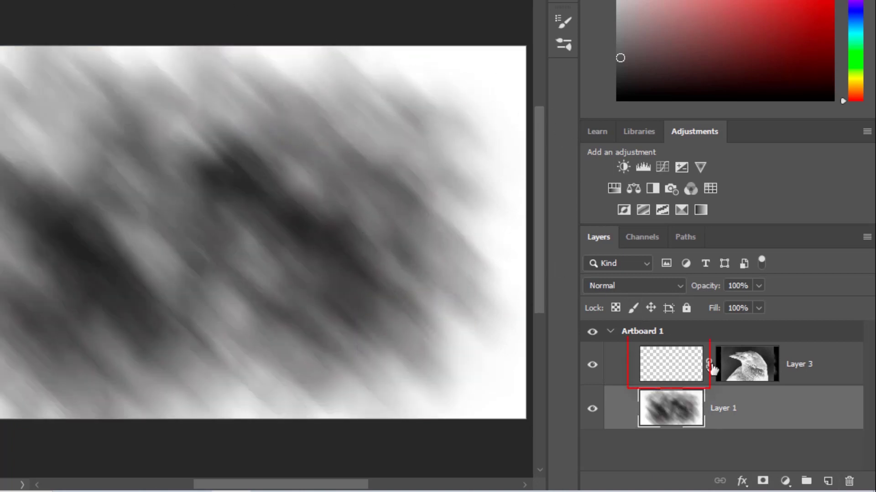
Step: Make Layer 3's empty pixel content active instead of its mask and set the brush flow to 100%
click(664, 365)
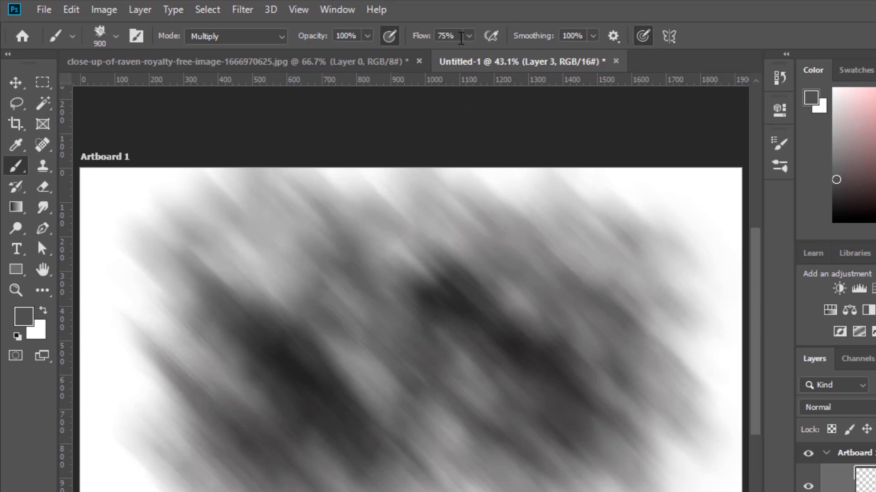
click(461, 39)
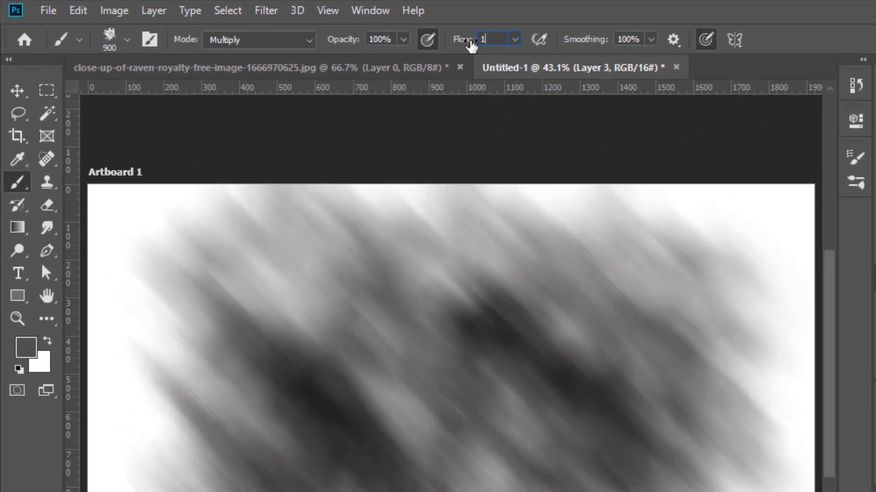
text(100)
key(Tab)
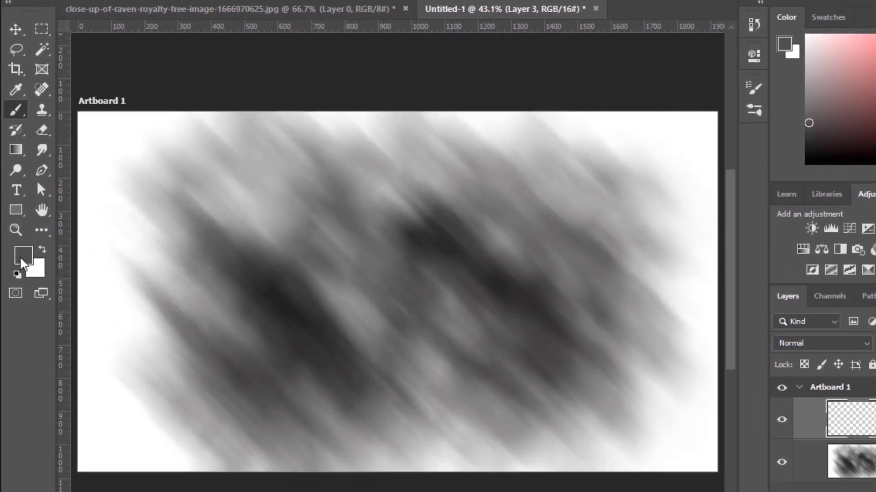
Step: Set the foreground color to pure black (000000)
click(22, 256)
drag(304, 341, 438, 388)
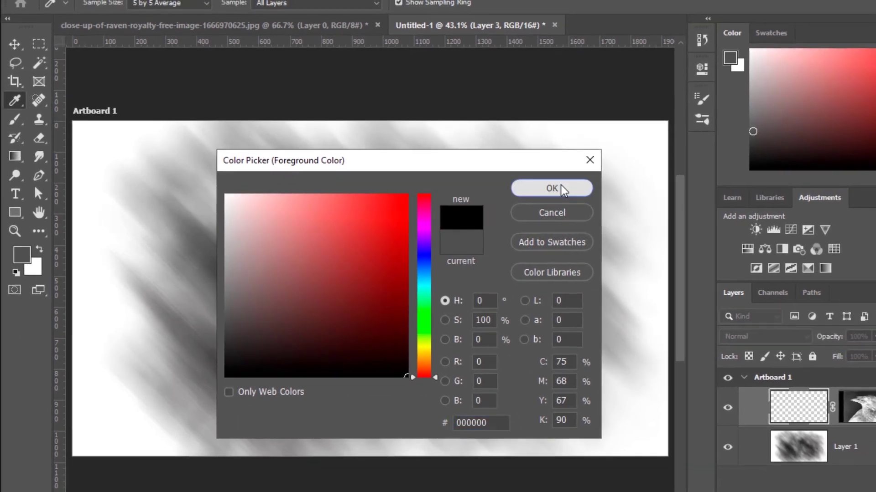
click(562, 187)
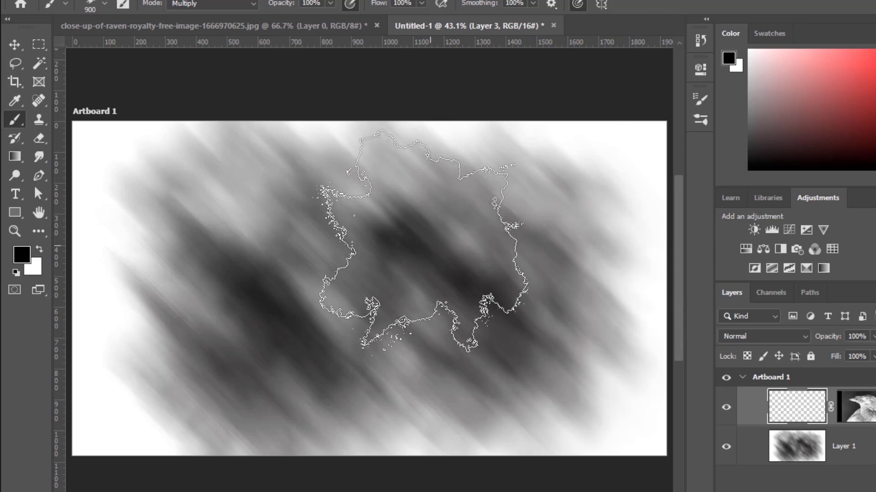
Step: Paint the raven onto Layer 3 through its mask with the 900 px powder brush, and set the layer's blend mode to Multiply
click(428, 245)
mouse_move(430, 245)
mouse_down()
mouse_move(317, 224)
mouse_move(371, 228)
mouse_move(292, 233)
mouse_move(322, 260)
mouse_move(474, 283)
mouse_move(480, 296)
mouse_move(470, 292)
mouse_move(332, 372)
mouse_move(675, 356)
mouse_move(487, 326)
mouse_move(342, 281)
mouse_move(432, 263)
mouse_move(277, 210)
mouse_move(503, 288)
mouse_move(495, 314)
mouse_up()
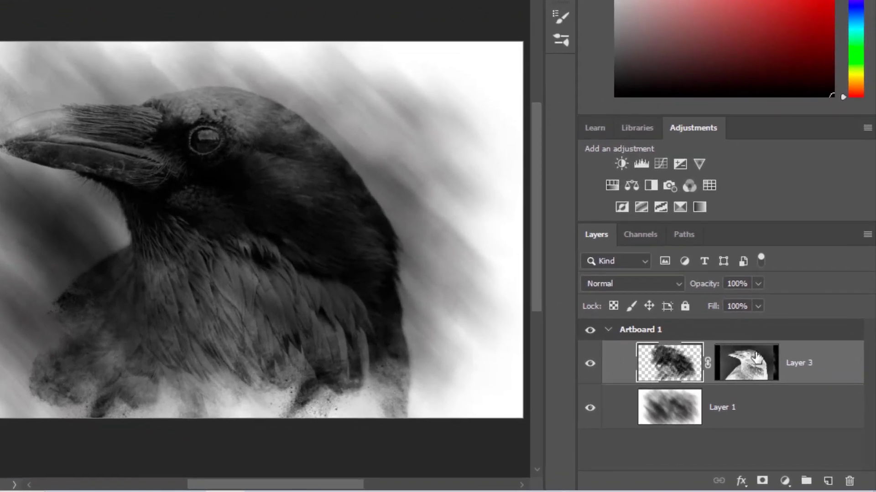
click(654, 279)
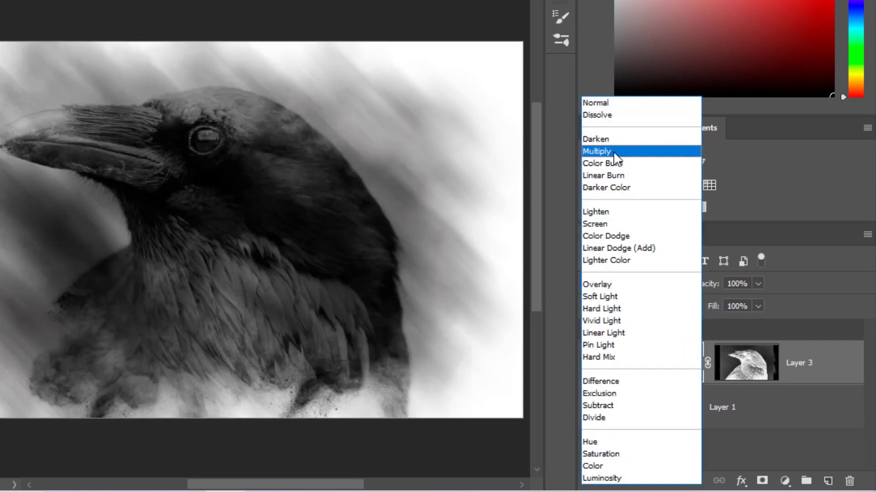
click(614, 154)
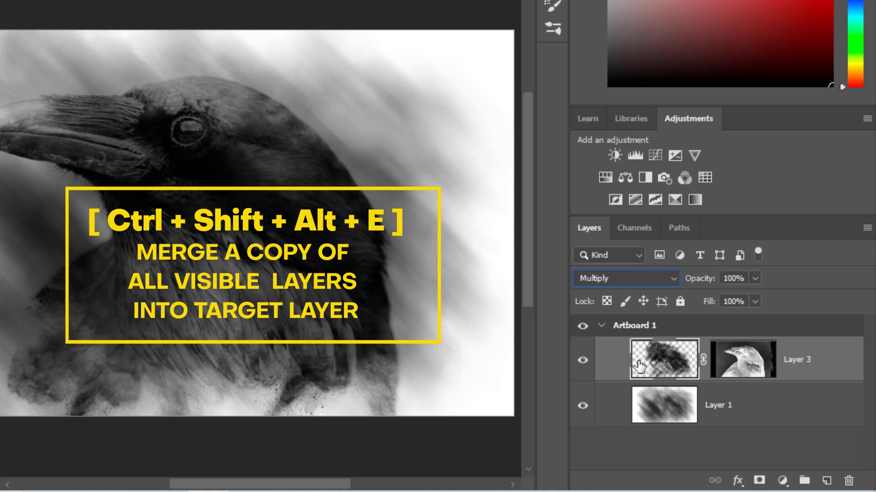
Step: Stamp a merged copy of all visible layers onto a new top layer and convert it to a smart object
key(ctrl+shift+alt+e)
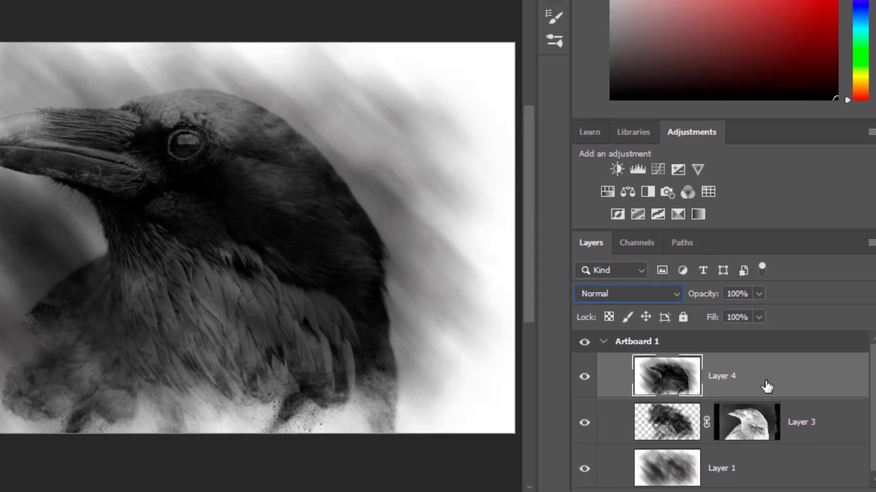
right_click(767, 387)
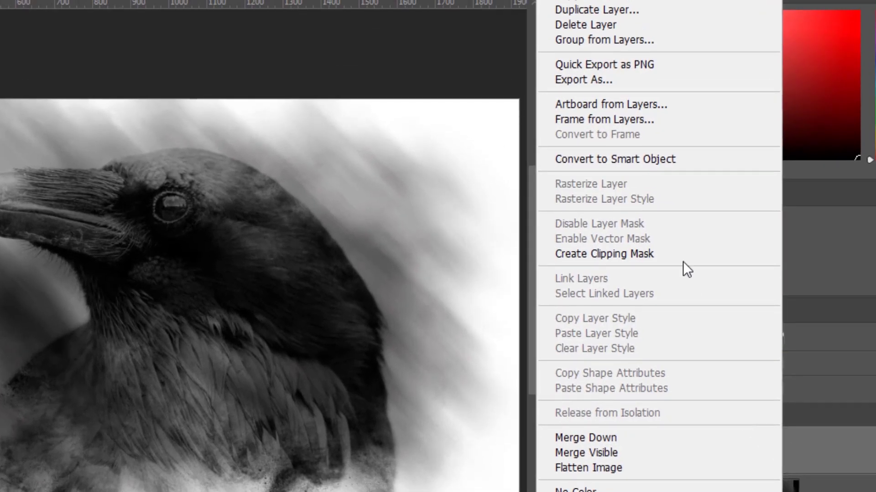
click(683, 163)
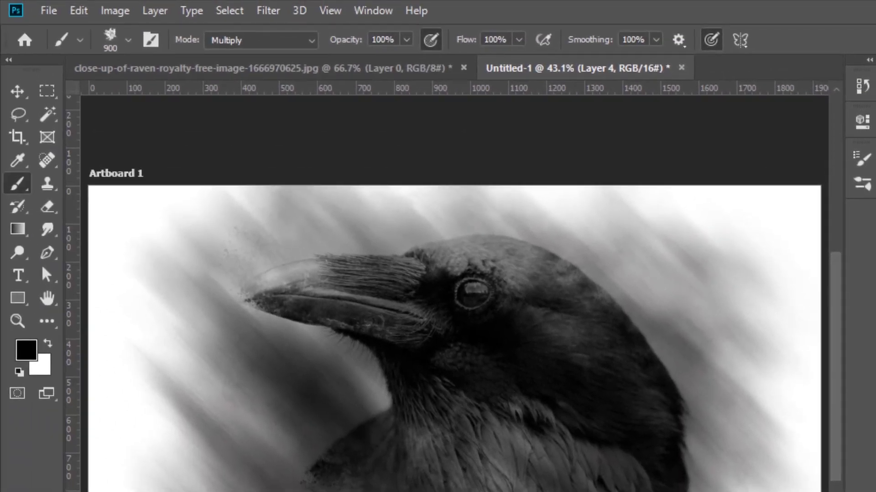
Step: Apply a Motion Blur smart filter to Layer 4 with an angle of 60° and a distance of 170 pixels
click(269, 14)
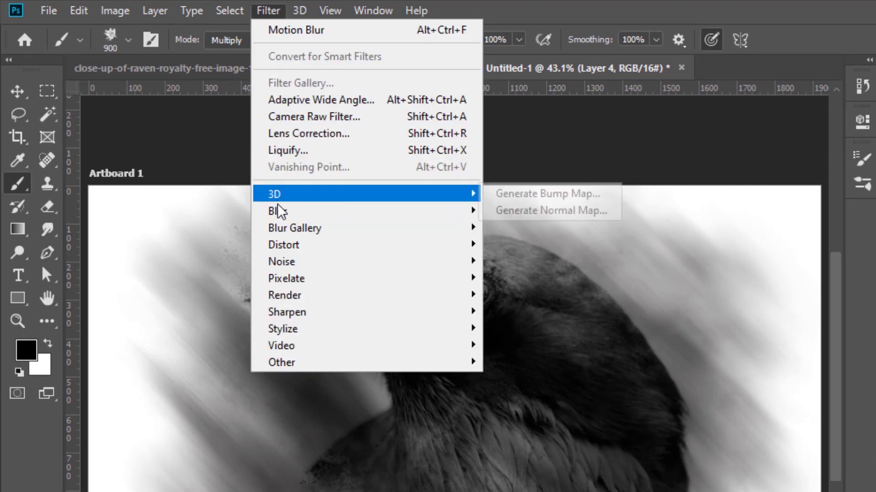
mouse_move(390, 212)
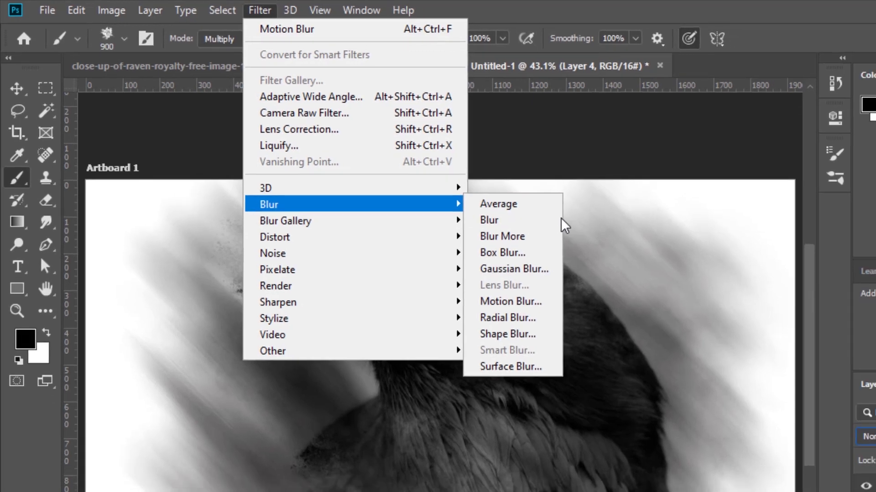
click(524, 302)
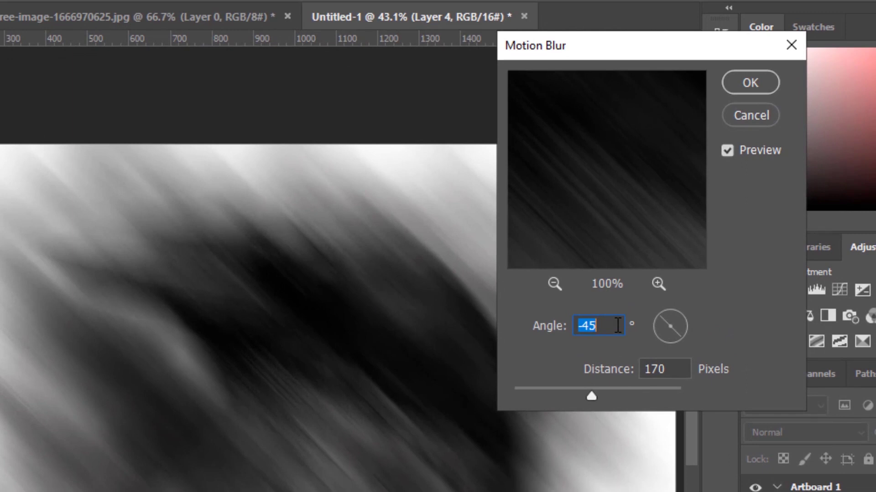
text(60)
key(Tab)
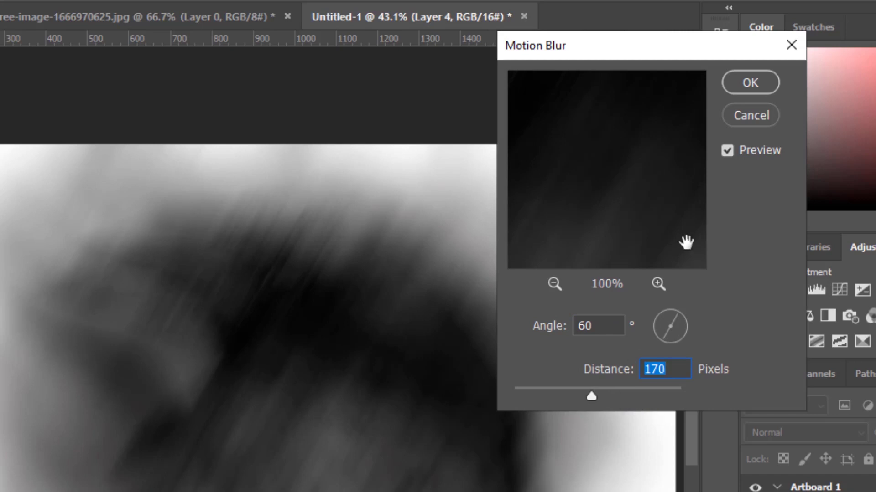
click(761, 82)
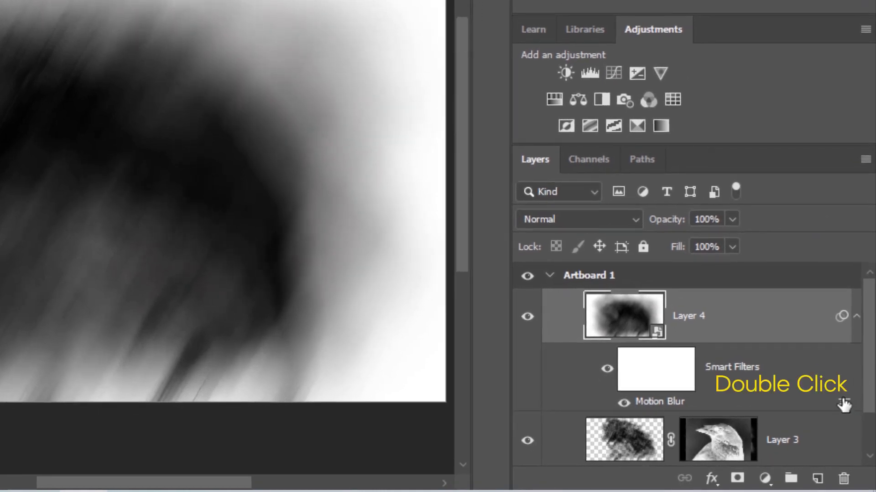
Step: Set the Motion Blur smart filter's blending to Darker Color mode at 30% opacity
double_click(844, 405)
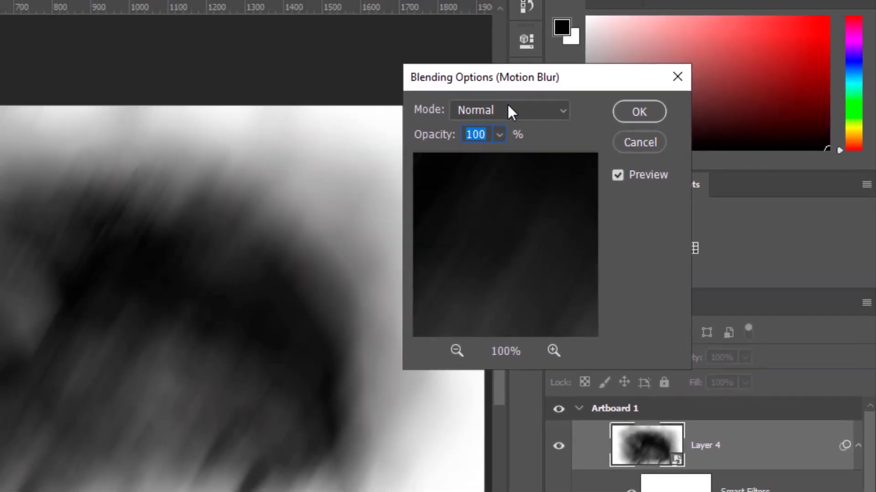
click(472, 87)
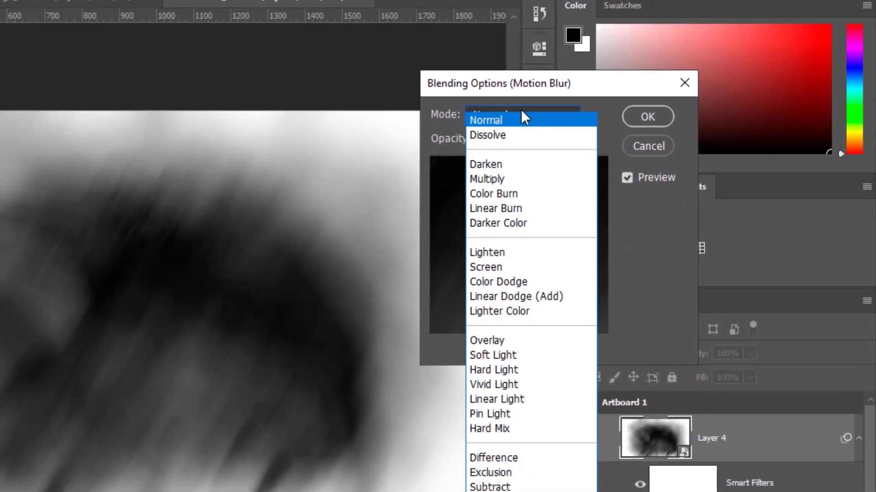
click(543, 228)
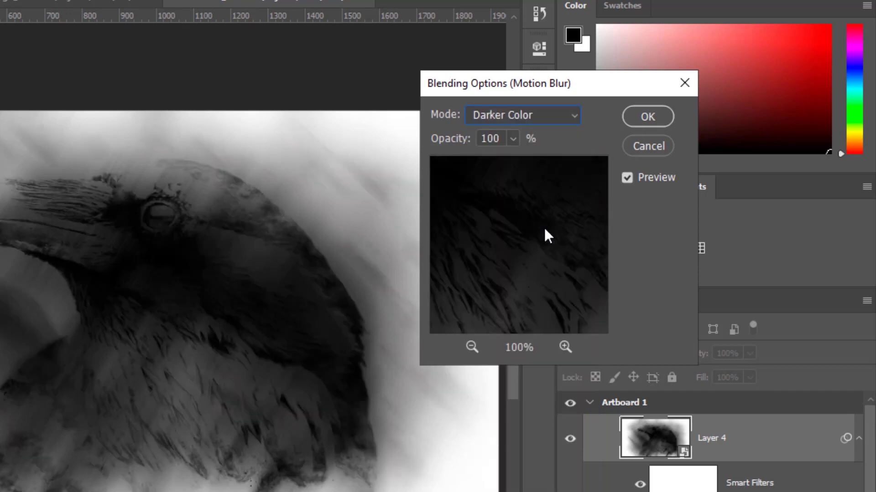
double_click(476, 141)
text(30)
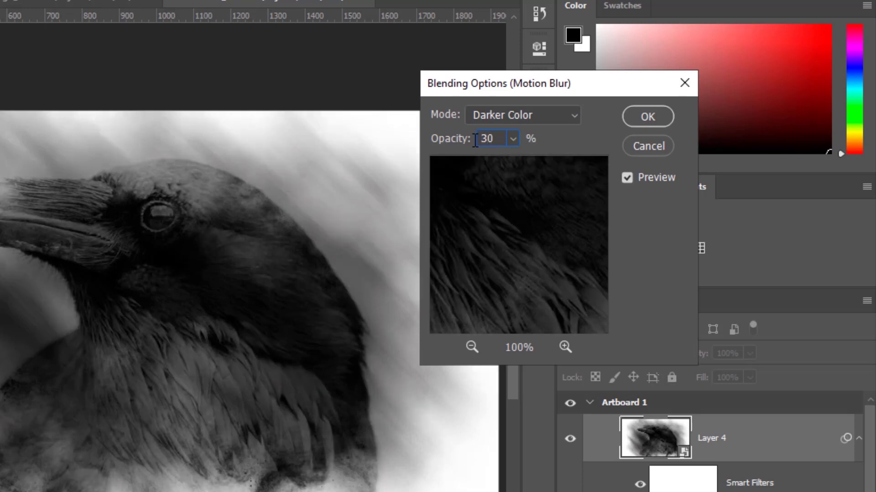
click(650, 117)
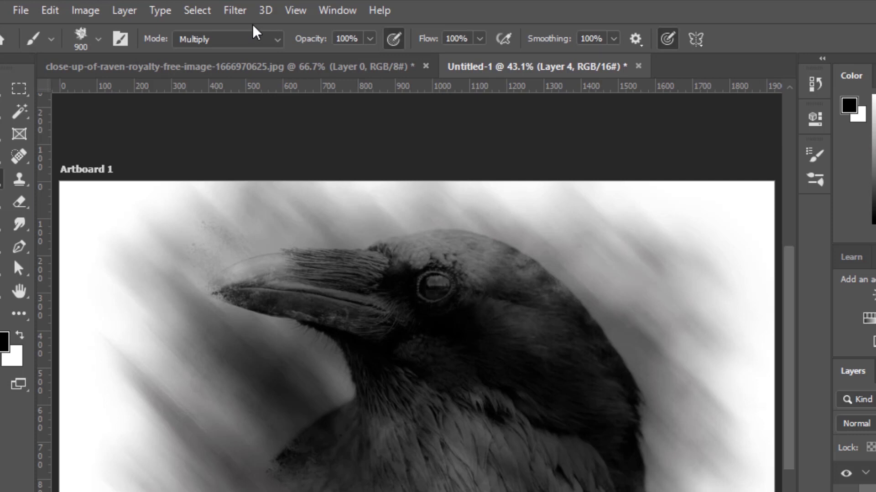
Step: Apply the Find Edges filter to the Layer 4 smart object
click(235, 11)
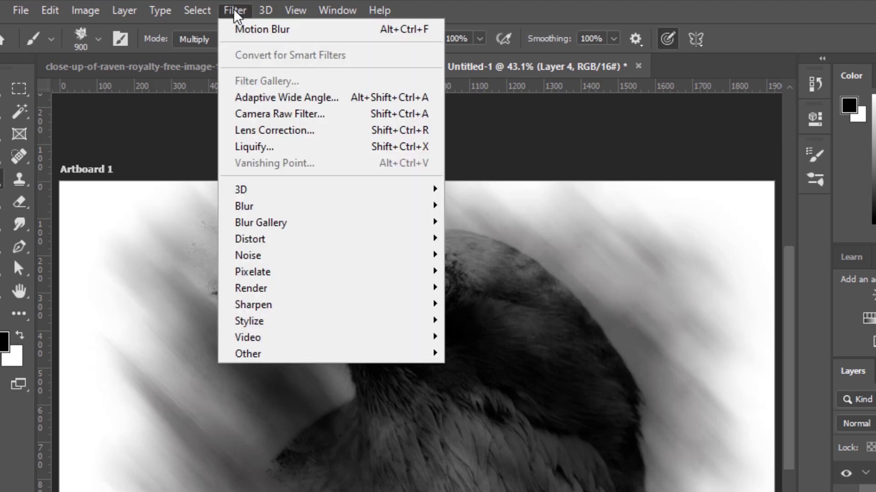
mouse_move(250, 327)
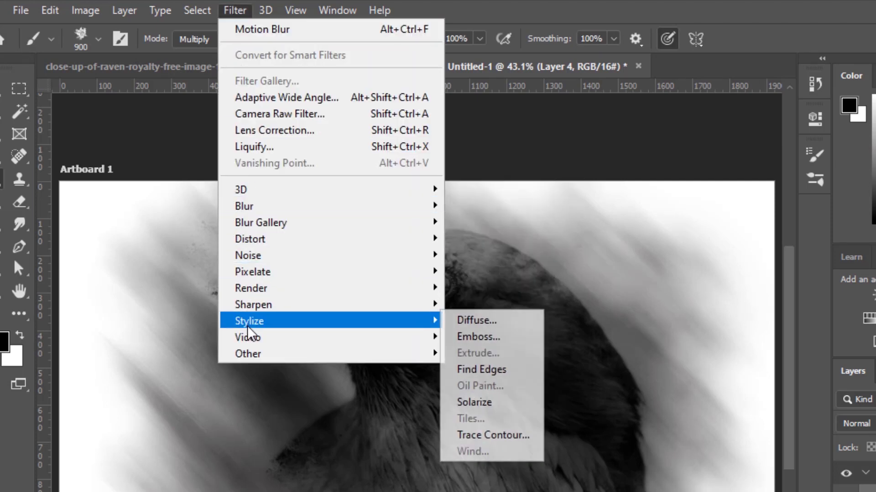
click(519, 371)
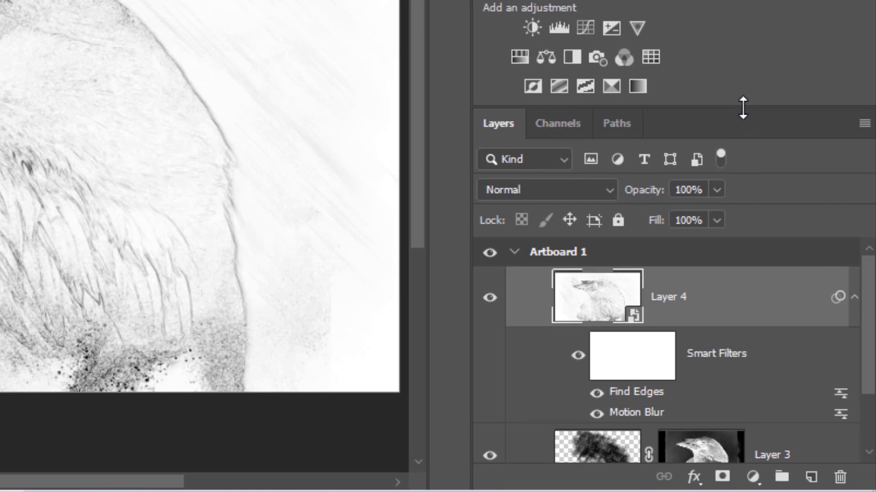
Step: Set the Find Edges smart filter's blending to Linear Burn mode at 75% opacity
drag(742, 107, 743, 82)
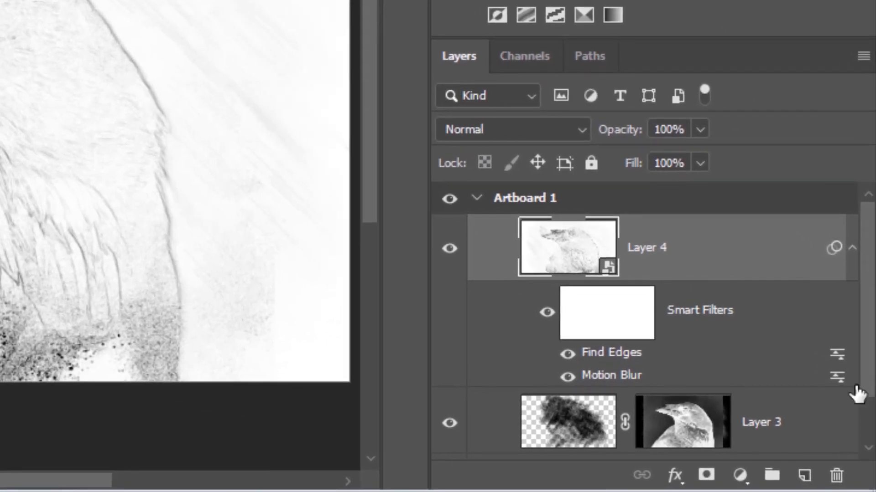
double_click(837, 363)
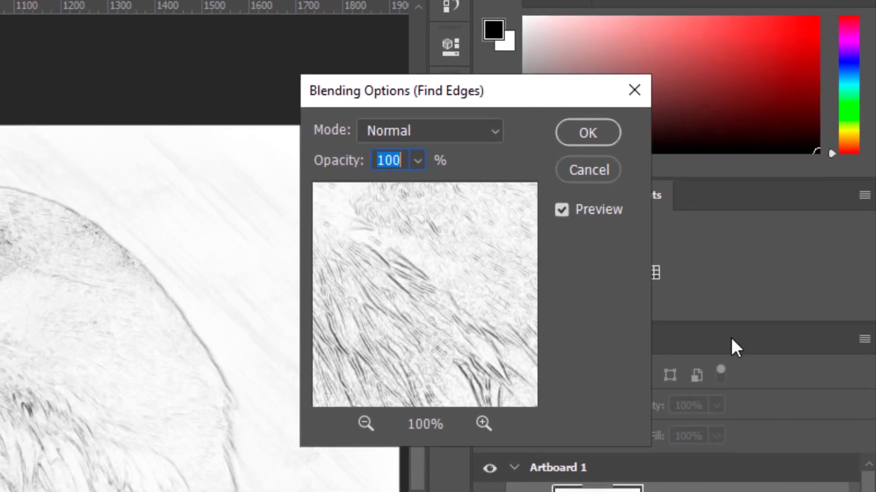
click(461, 126)
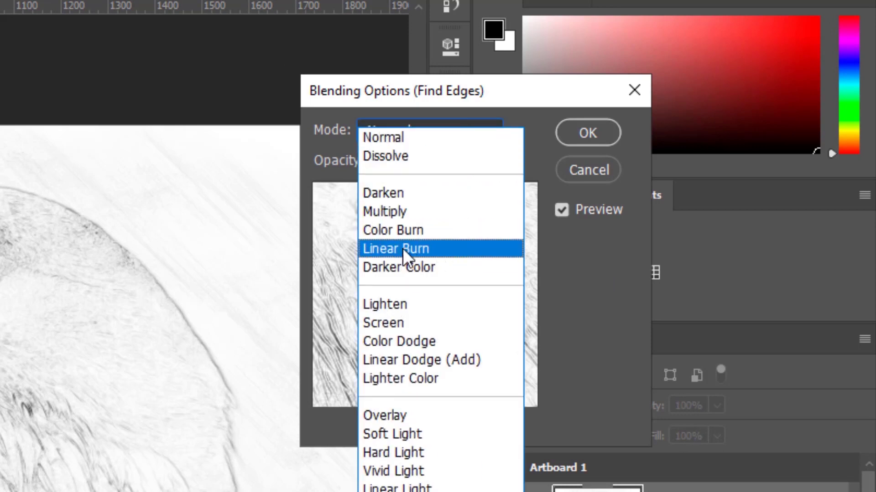
click(424, 248)
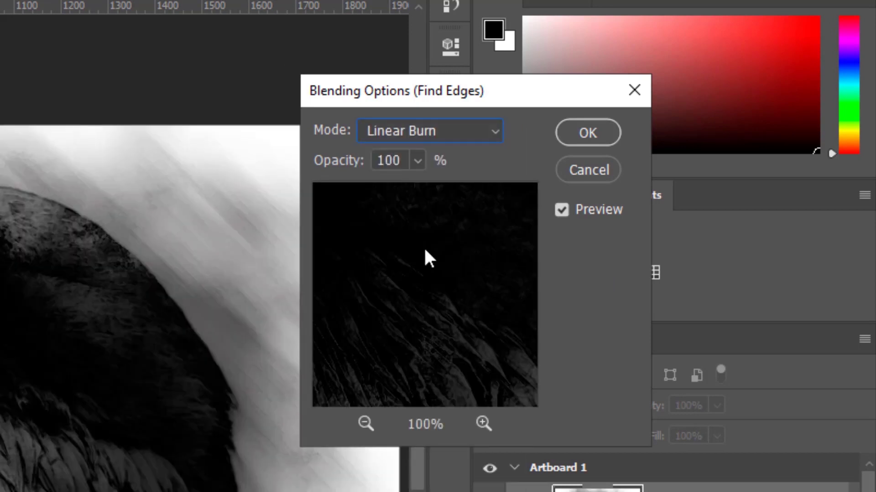
click(404, 160)
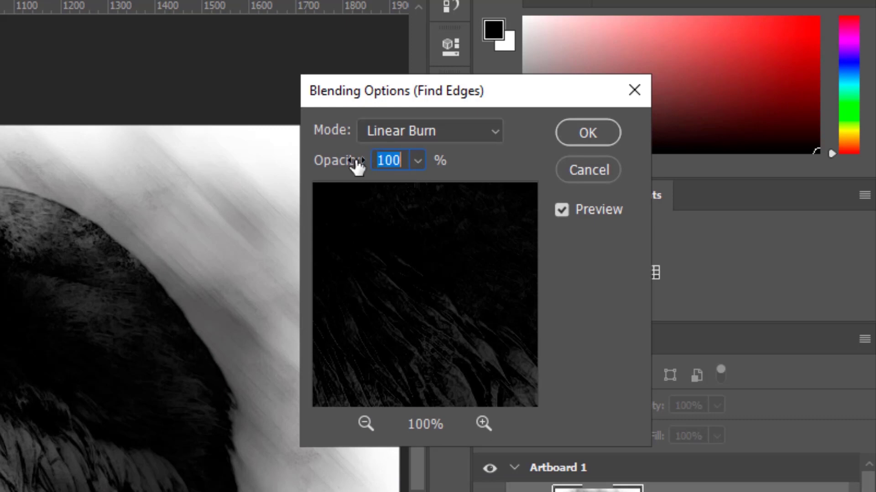
text(75)
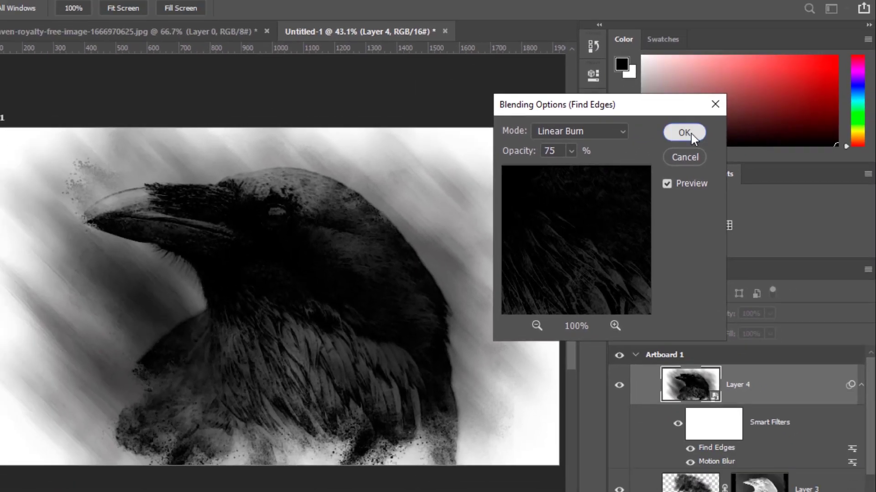
click(625, 115)
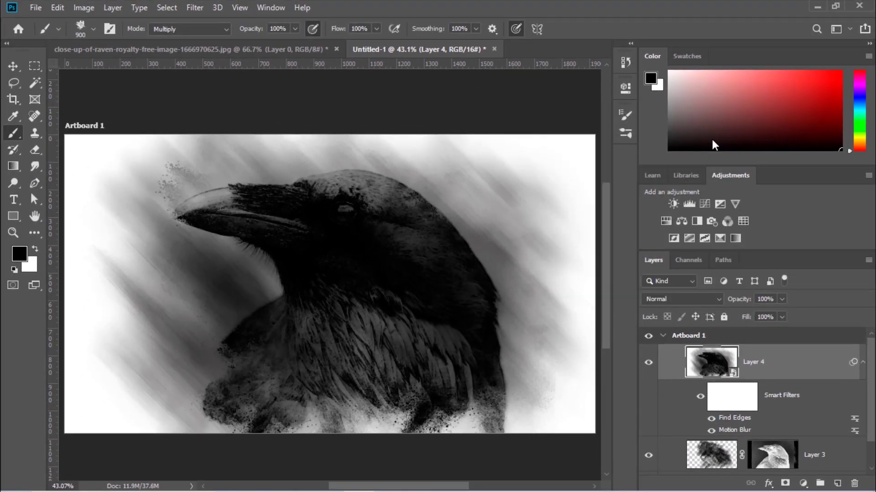